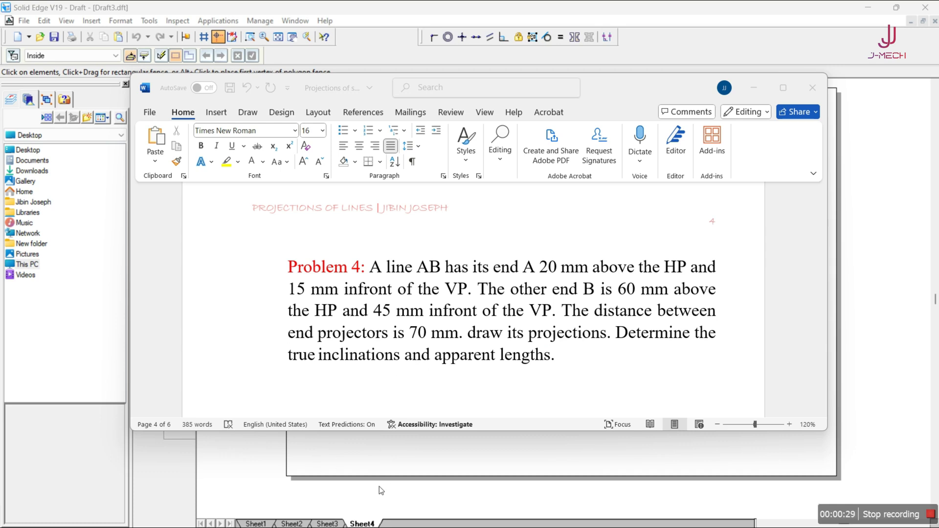
Step: Bring the blank Solid Edge Sheet4 back to the front after reading Problem 4
click(389, 461)
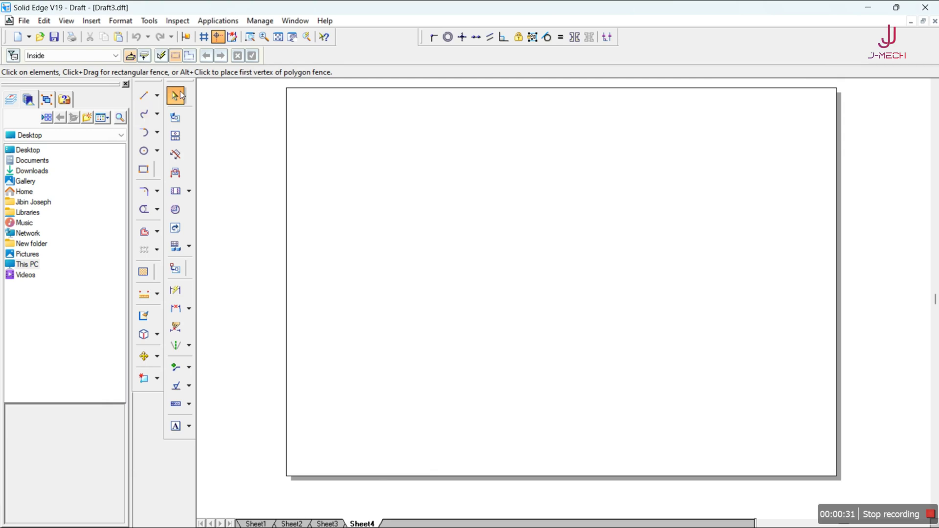
Step: Draw a horizontal XY reference line across the sheet and fit the sheet in view
click(148, 98)
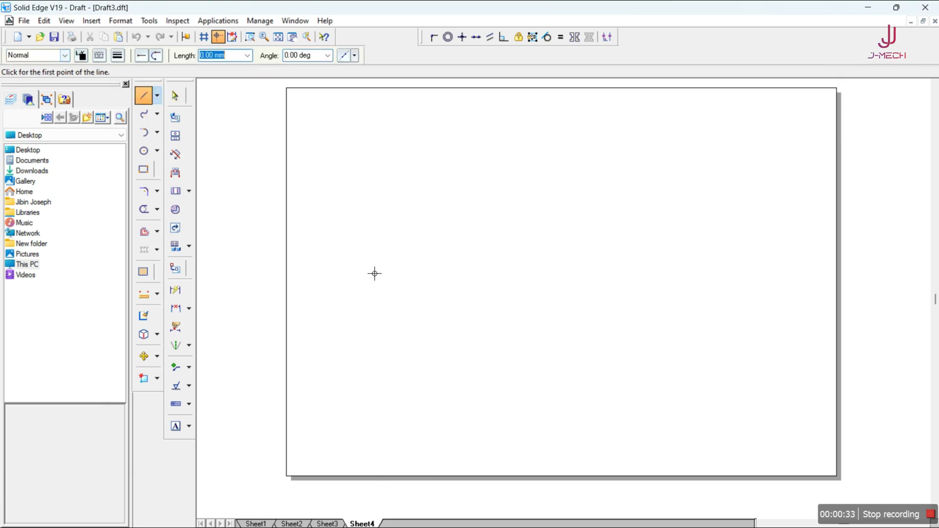
click(341, 287)
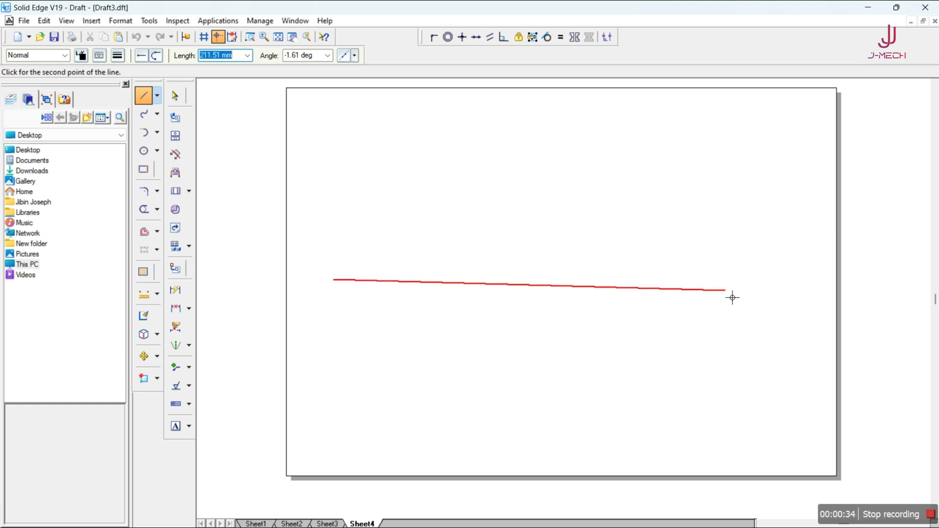
click(800, 288)
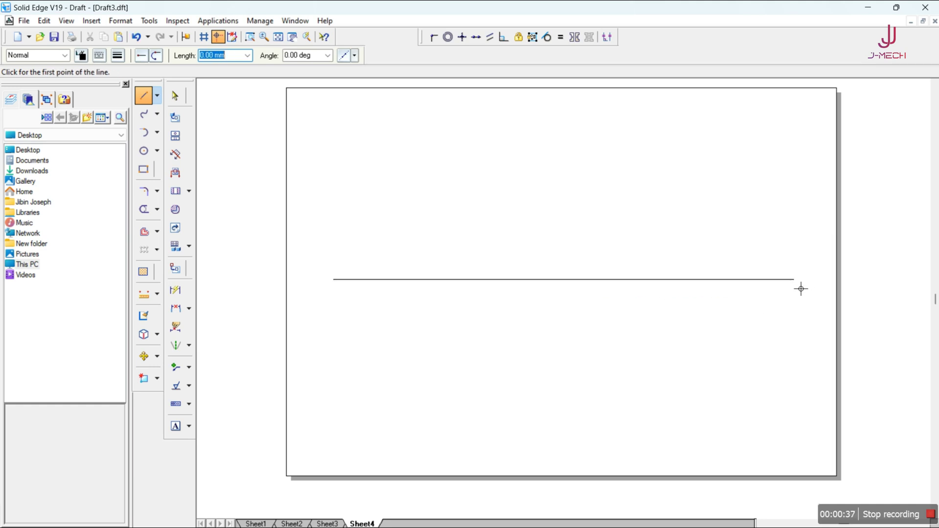
click(278, 36)
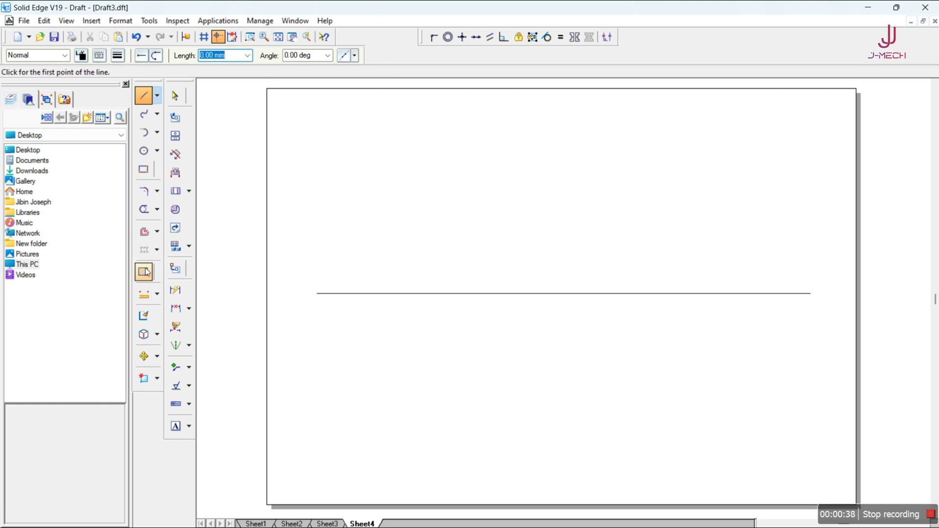
Step: Add the X, Y and VP text labels around the XY line
click(183, 425)
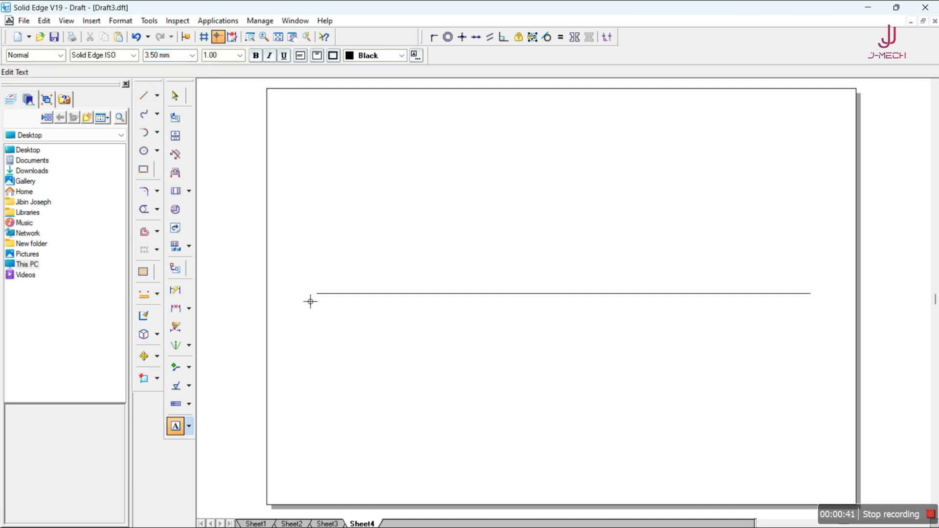
text(X)
click(828, 299)
text(Y)
click(333, 281)
text(VP)
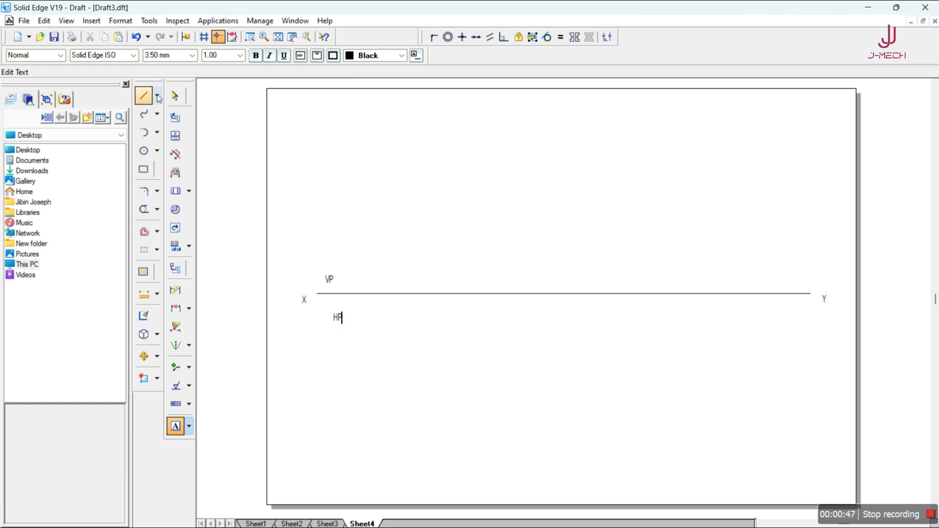
Step: Nudge the X, Y and HP labels beside the line ends, then recheck the Word problem
click(175, 96)
click(310, 303)
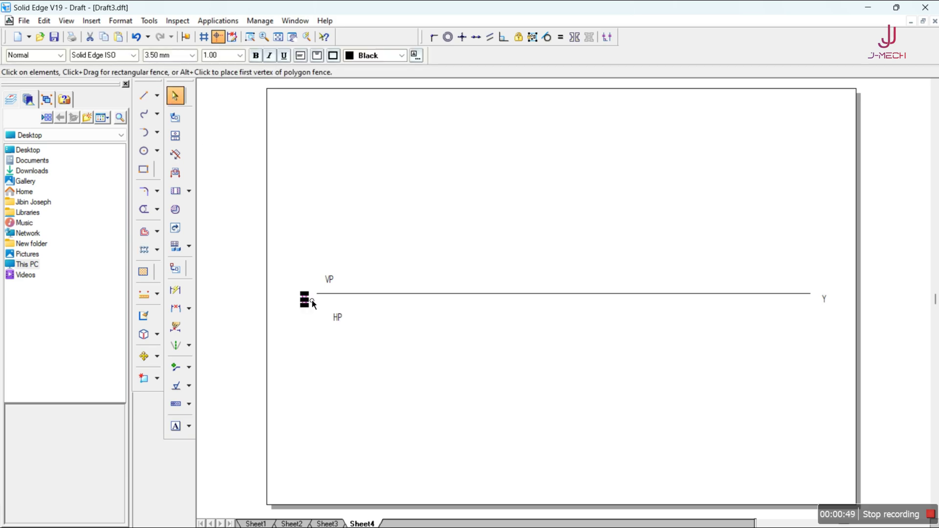
drag(313, 296, 314, 295)
drag(826, 310, 819, 301)
drag(343, 321, 337, 316)
click(452, 334)
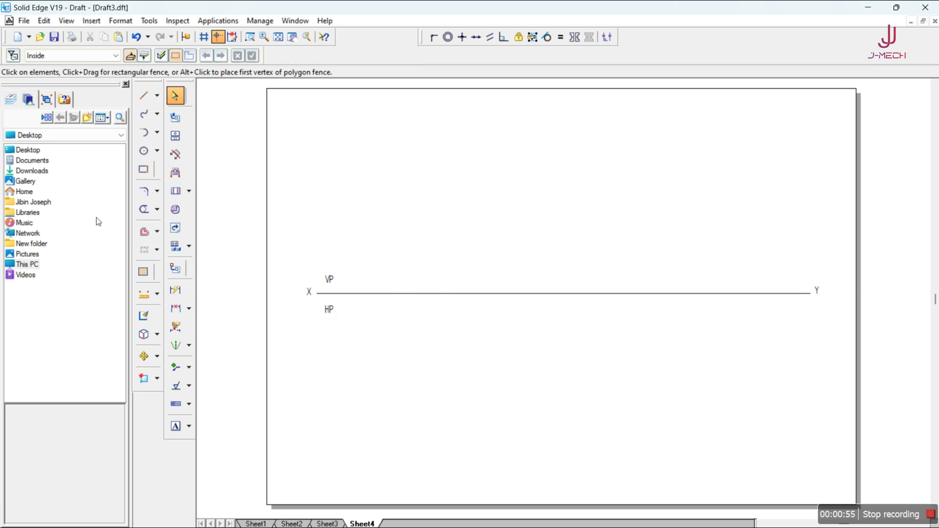
click(654, 522)
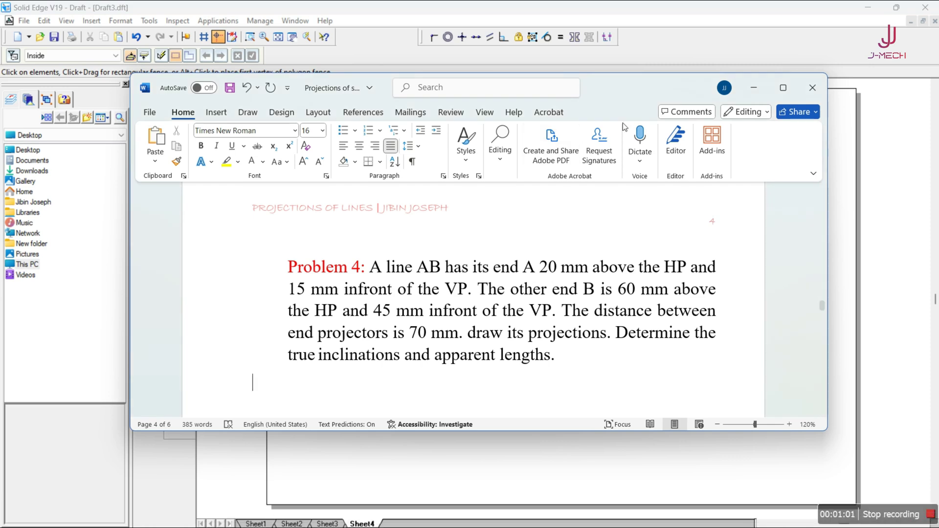
click(753, 87)
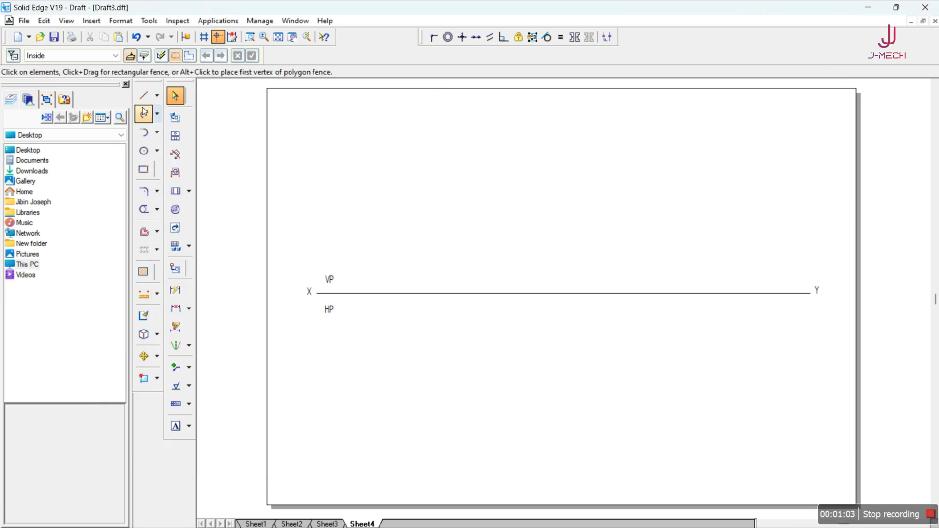
Step: Draw two HiddenReference dash-dot lines parallel to XY, one above and one below
key(l)
click(65, 55)
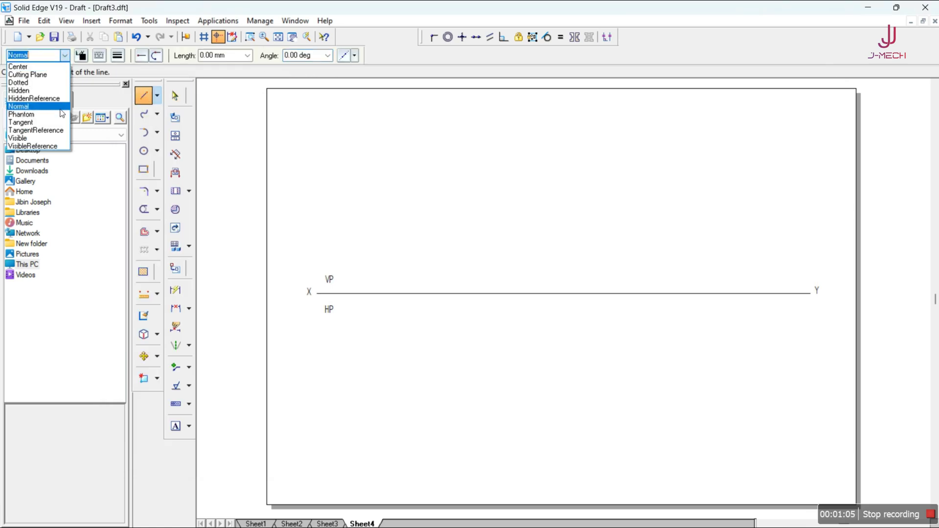
click(59, 96)
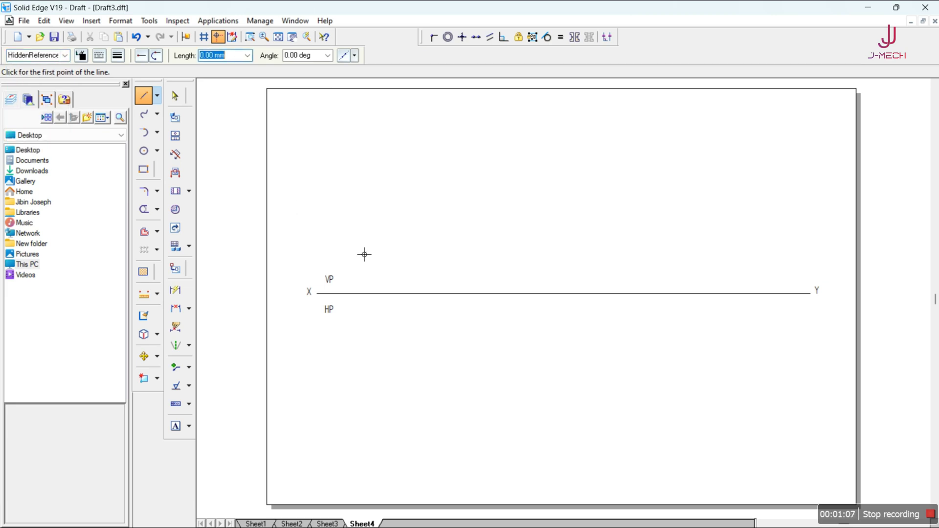
click(357, 248)
click(771, 252)
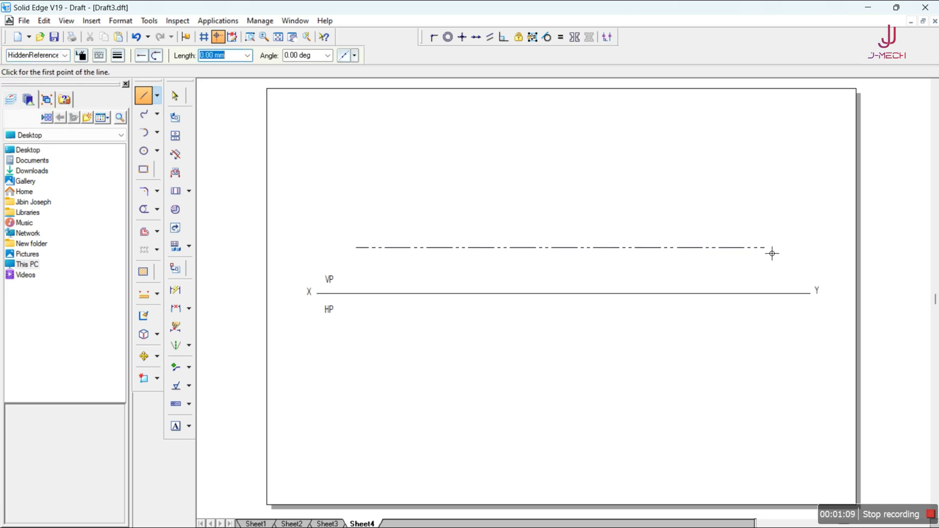
click(357, 359)
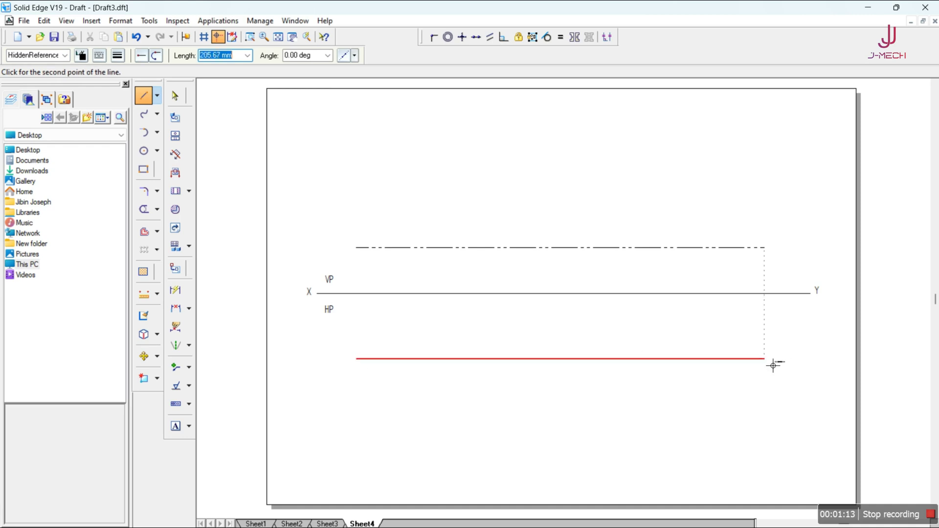
click(773, 365)
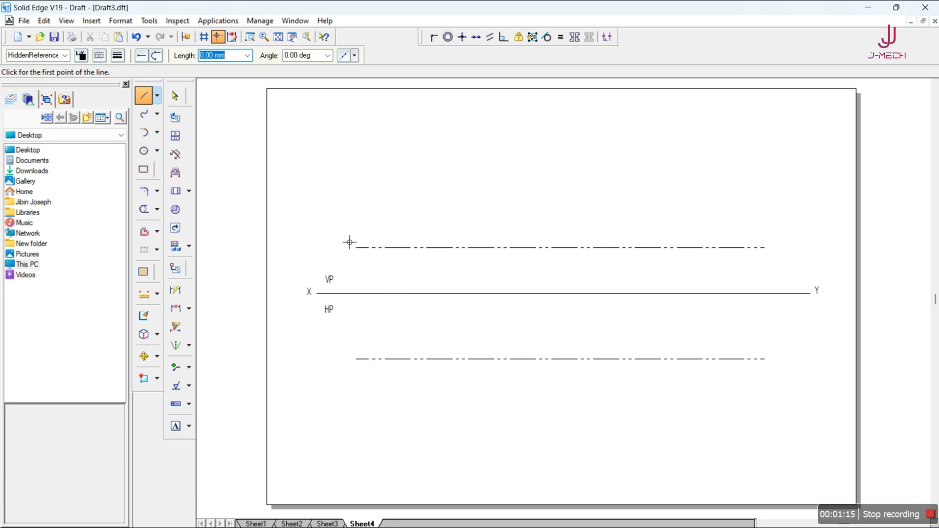
Step: Dimension the dash-dot lines 20 above and 15 below the XY line
click(175, 290)
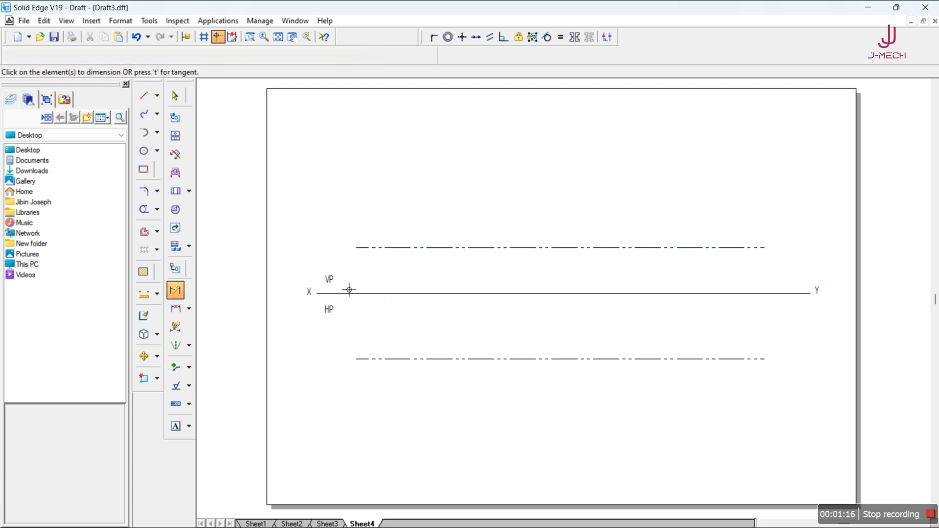
click(464, 293)
click(463, 249)
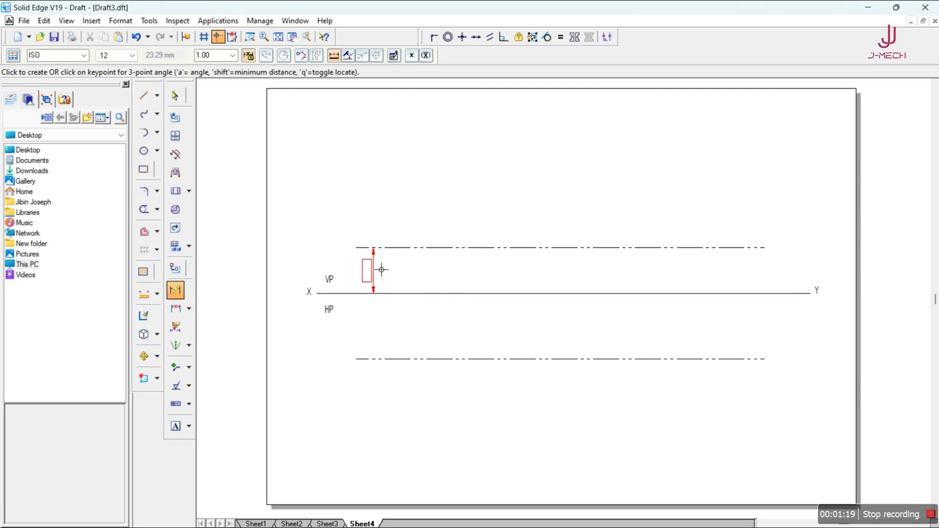
click(366, 267)
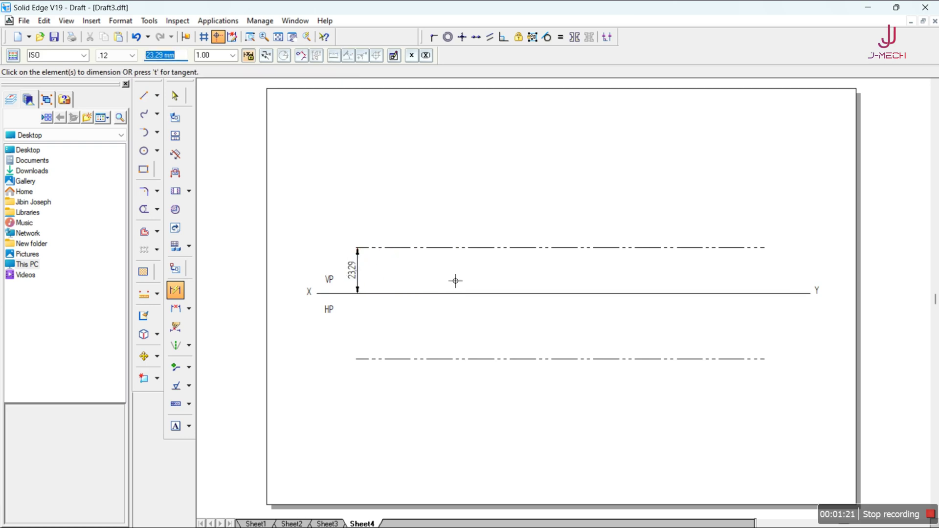
text(20)
key(Return)
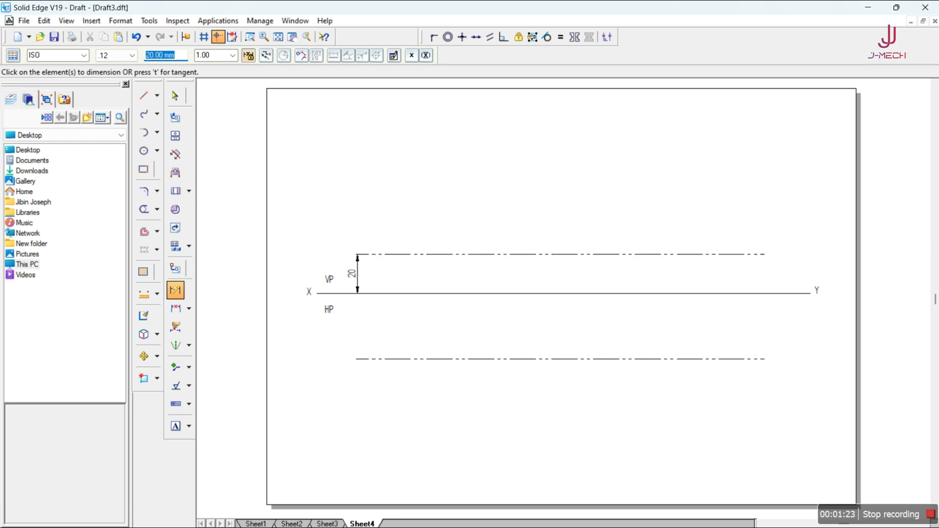
click(401, 296)
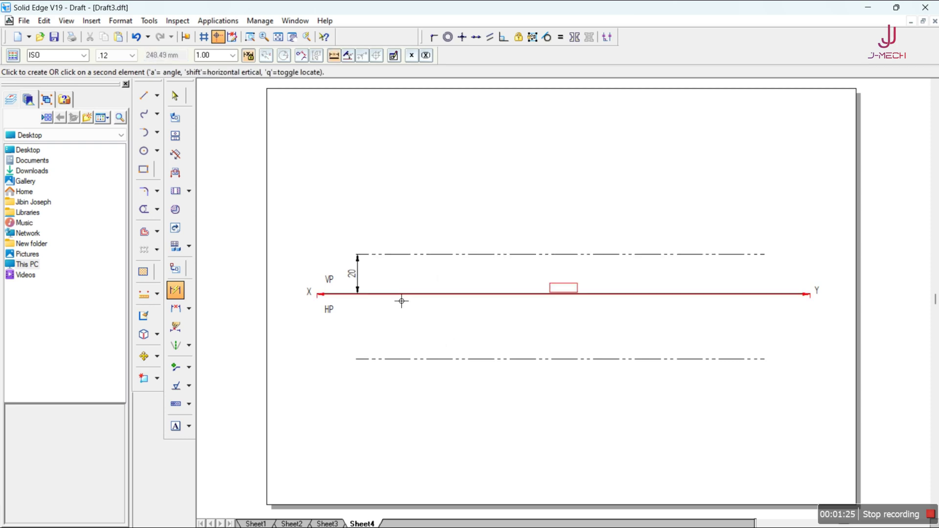
click(397, 362)
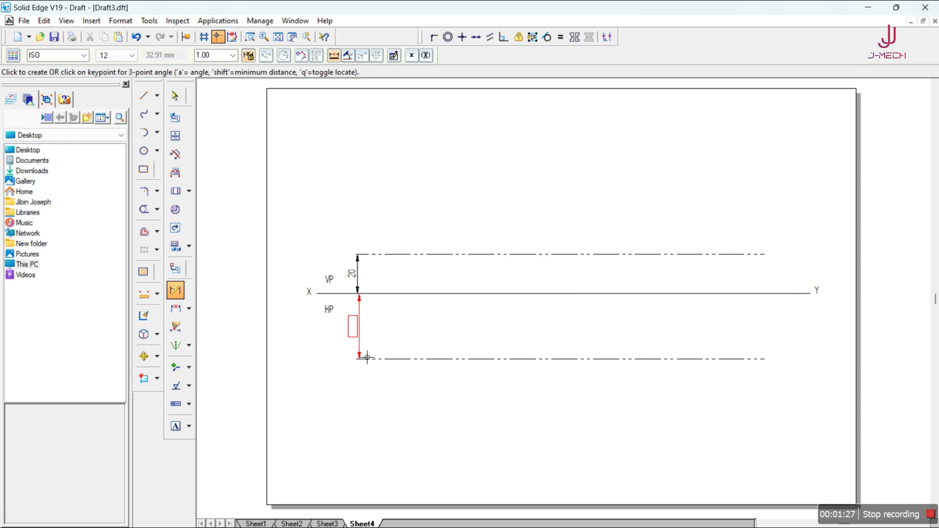
click(364, 358)
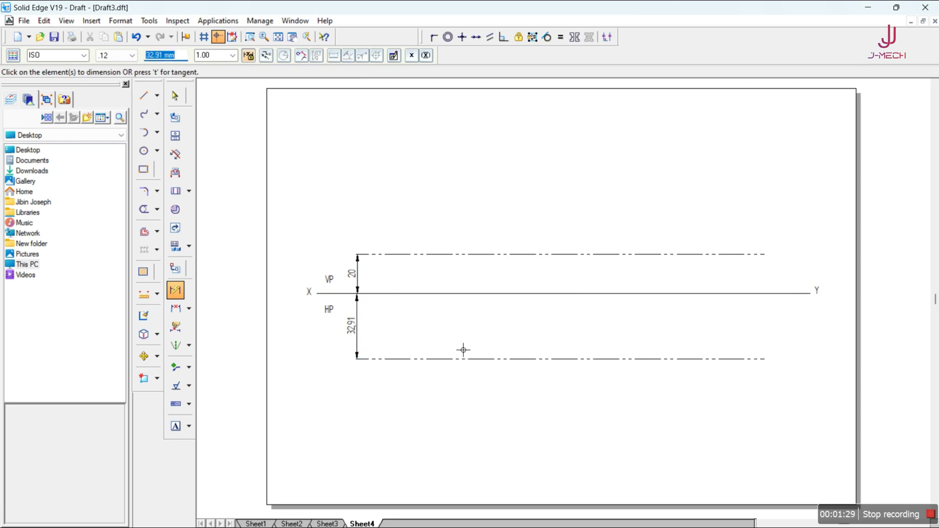
text(15)
key(Return)
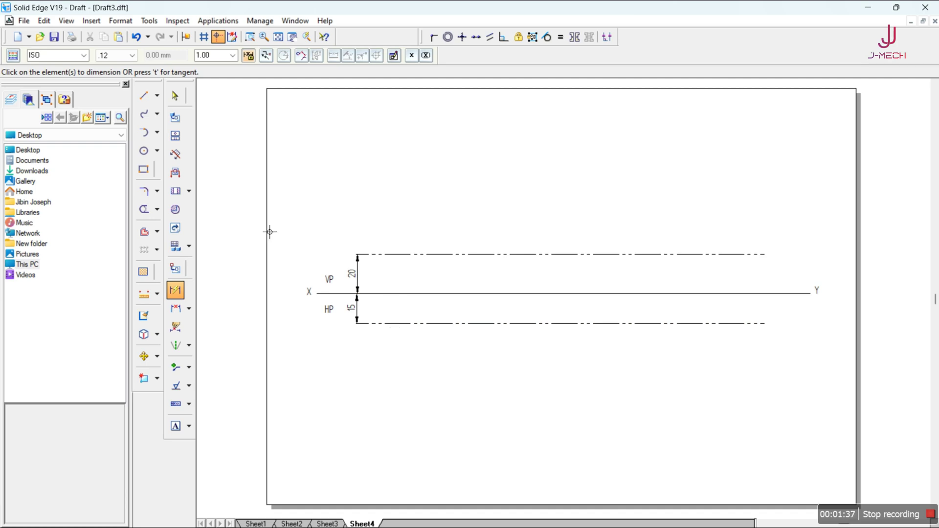
Step: In Normal style, draw a short projector between the dash-dot lines and a full-height vertical line
click(143, 96)
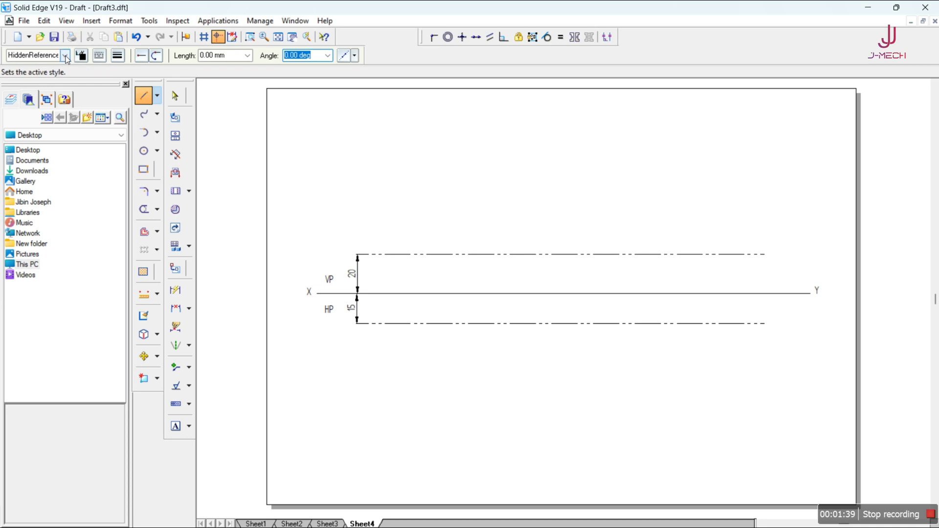
click(65, 55)
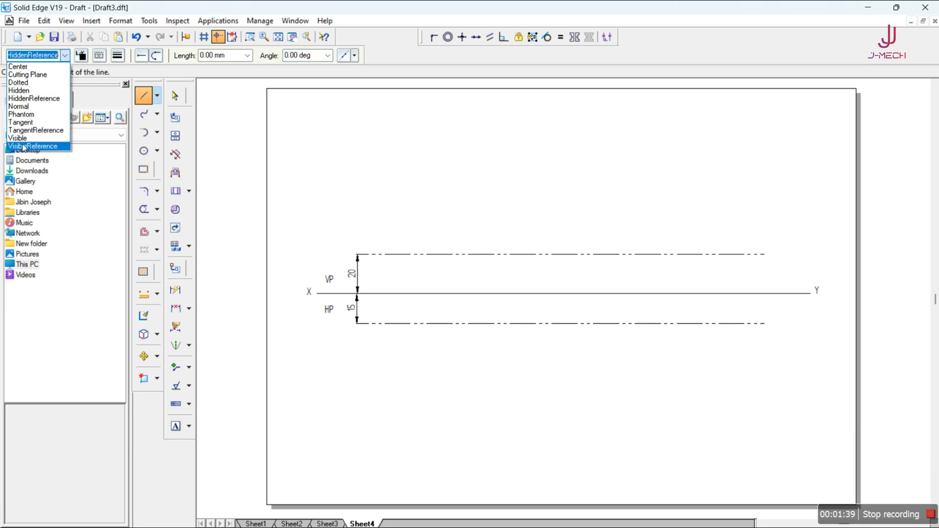
click(19, 106)
click(396, 324)
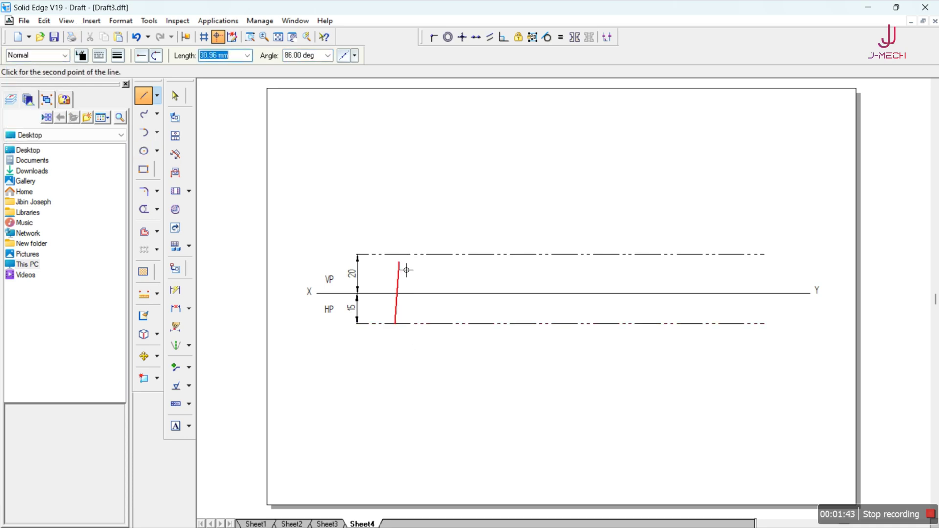
click(395, 255)
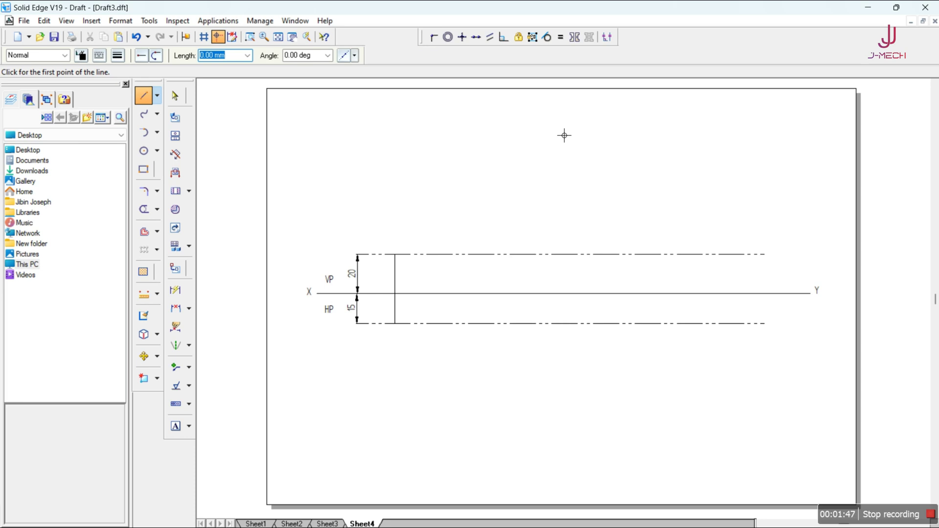
click(538, 99)
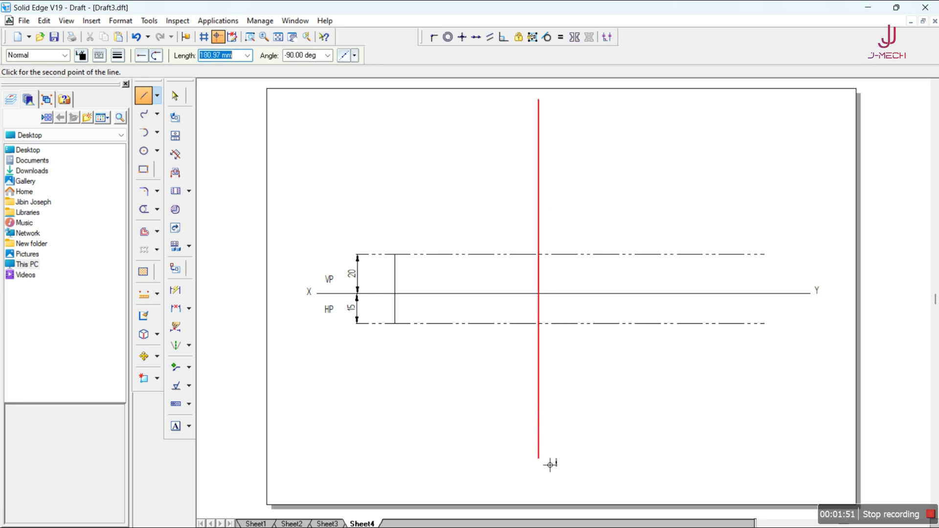
click(548, 498)
Step: Dimension the two projectors 70 apart and bring the Word problem statement forward
click(175, 290)
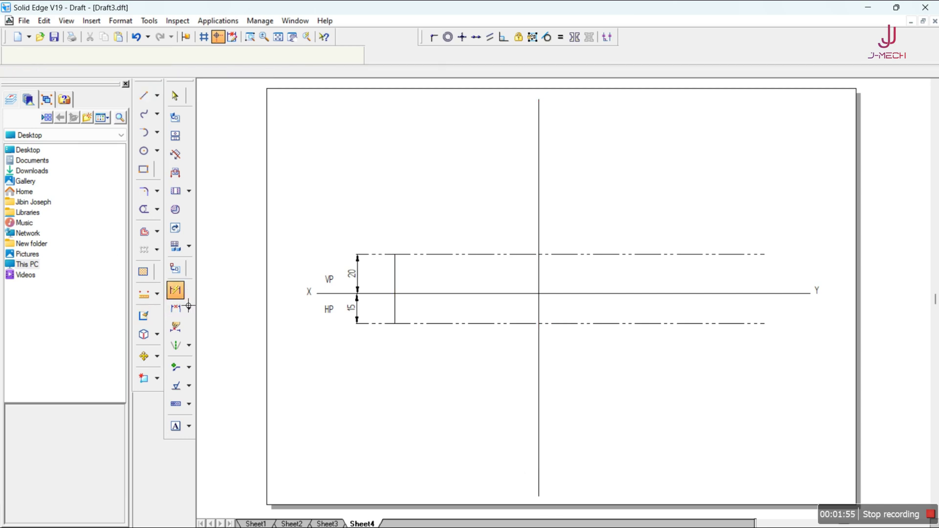
click(396, 292)
click(540, 287)
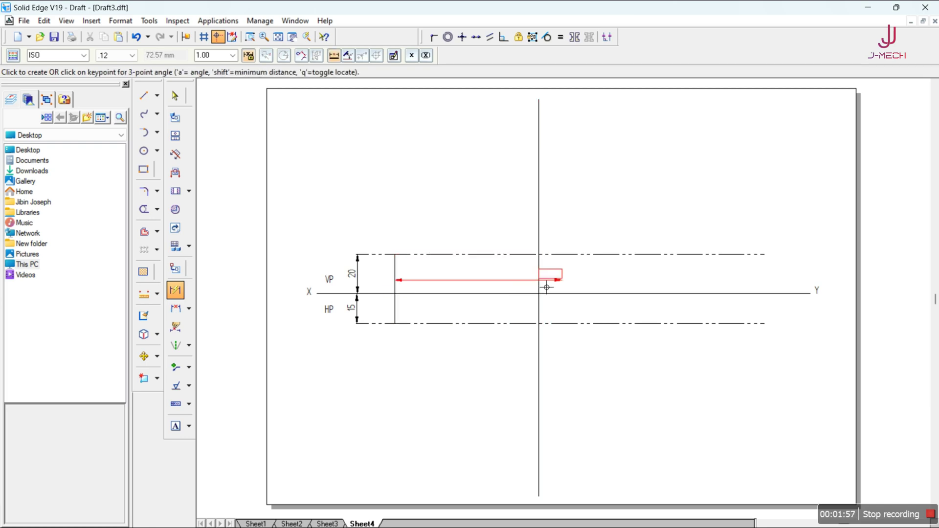
click(499, 317)
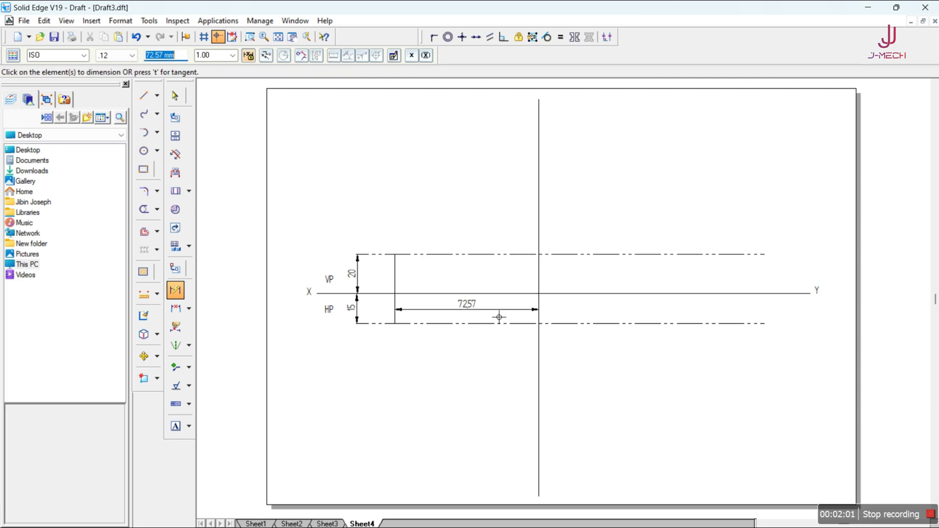
text(70)
key(Return)
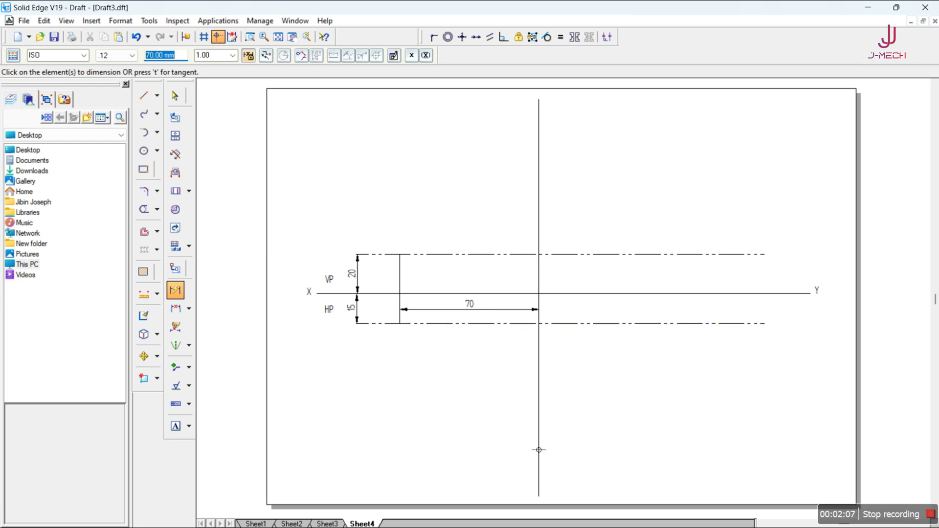
click(653, 522)
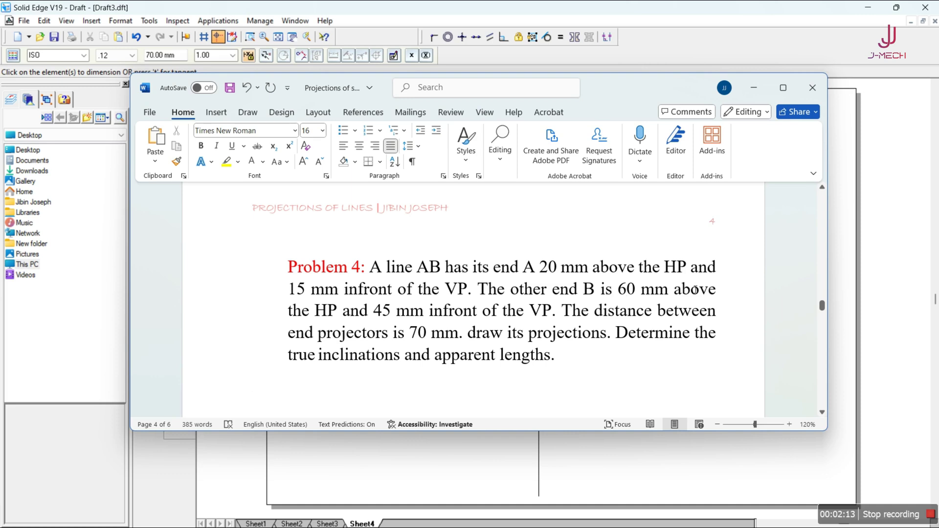
Step: Draw two more HiddenReference lines parallel to XY, one far above and one far below
click(756, 90)
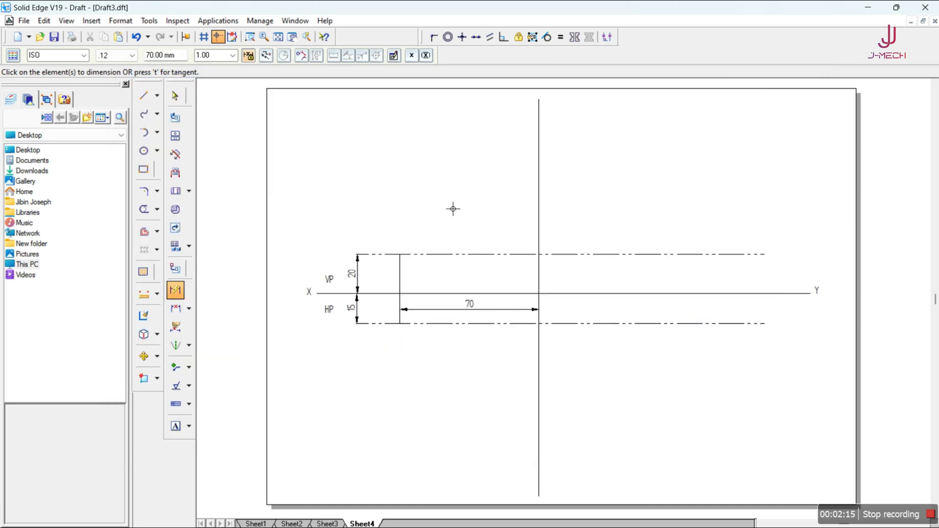
click(139, 97)
click(64, 55)
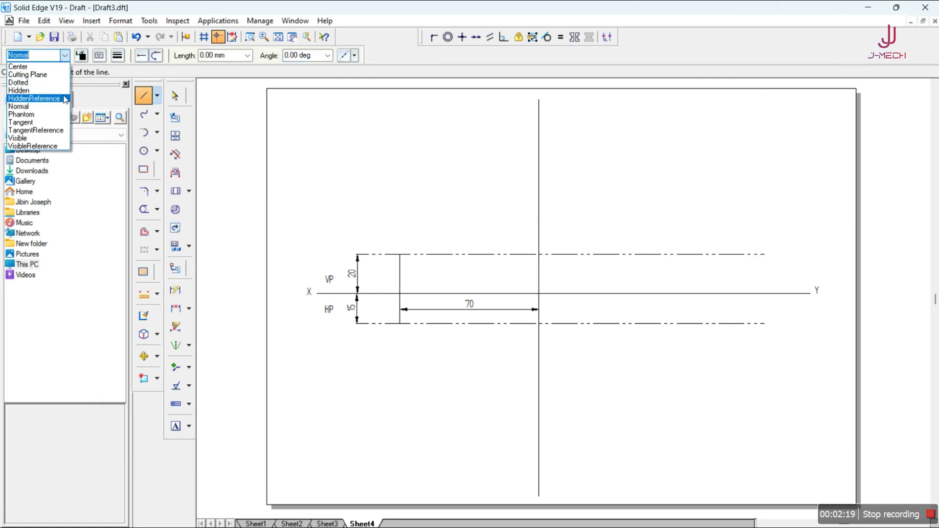
click(34, 98)
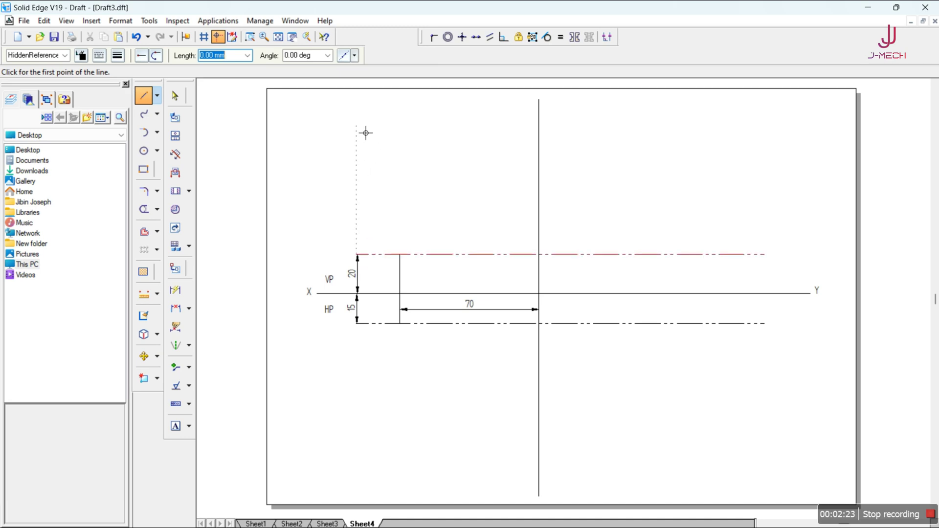
click(400, 142)
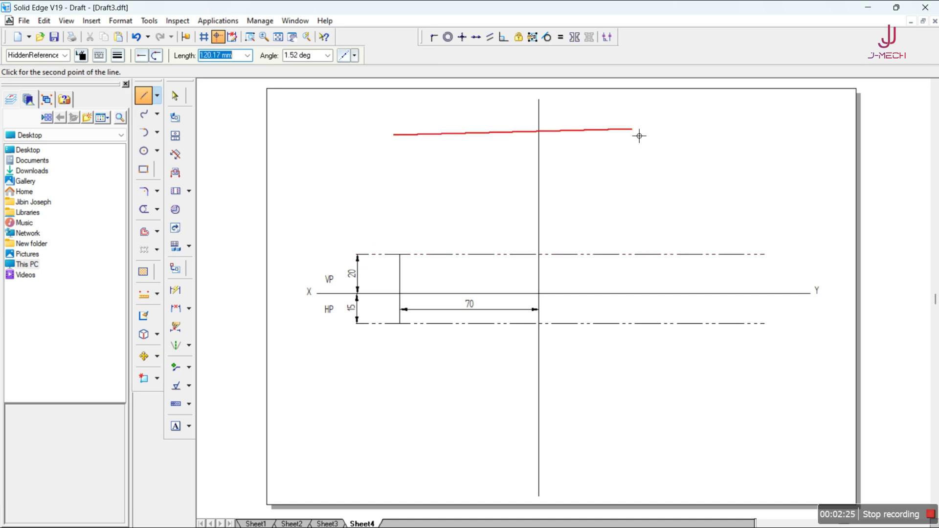
click(699, 141)
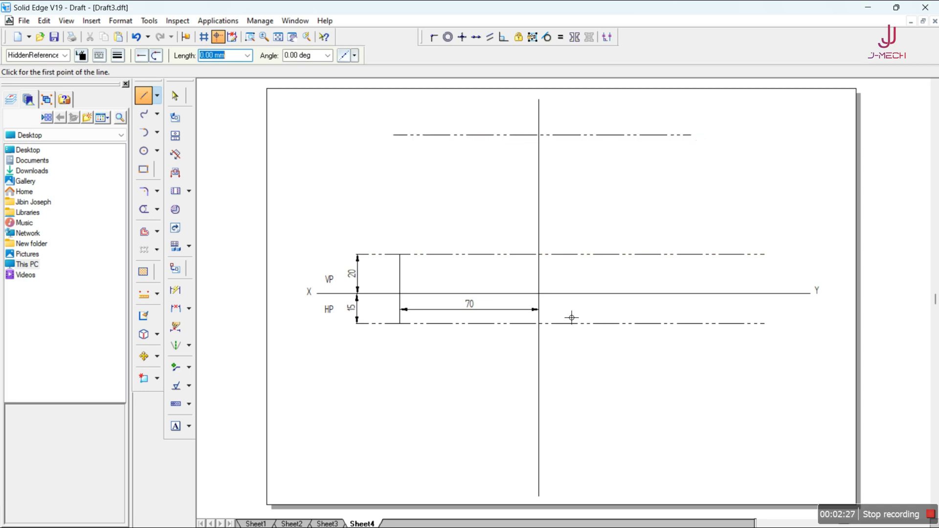
click(393, 412)
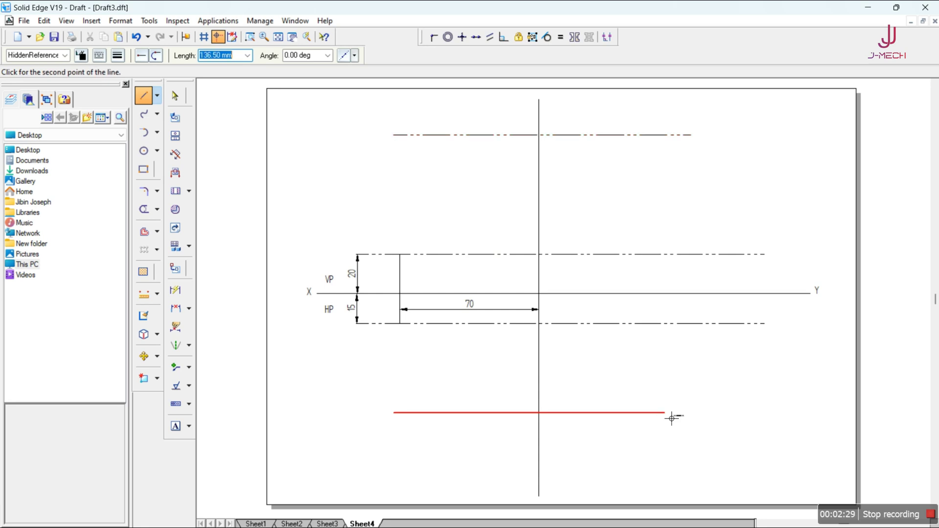
click(703, 416)
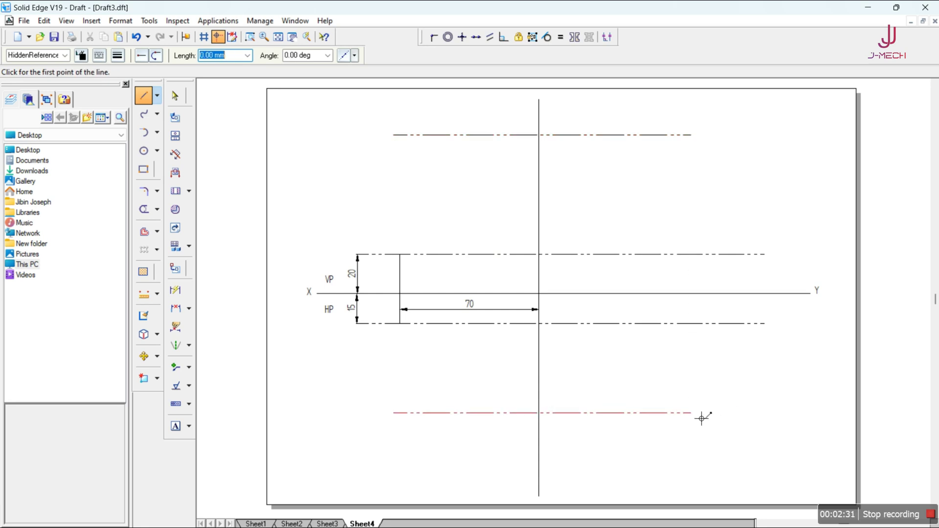
Step: Dimension the far reference lines at 60 above and 45 below XY
click(175, 289)
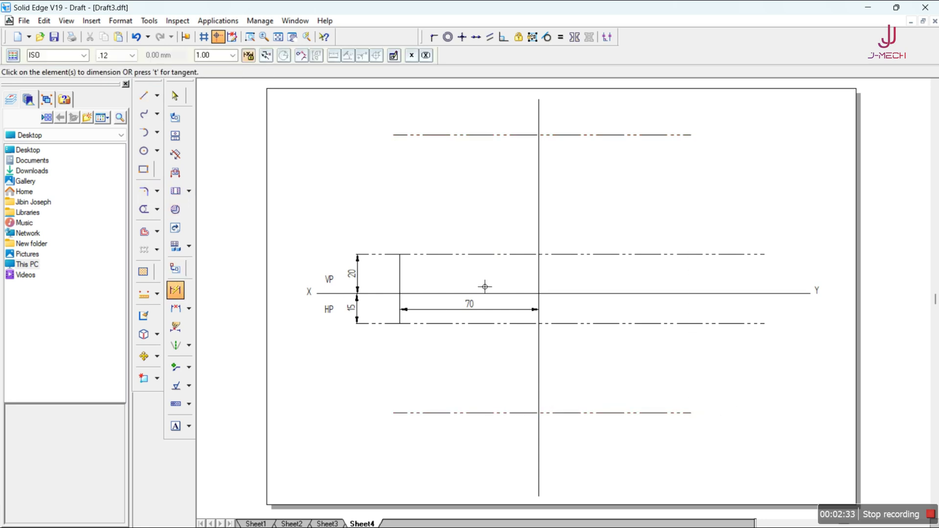
click(639, 294)
click(635, 136)
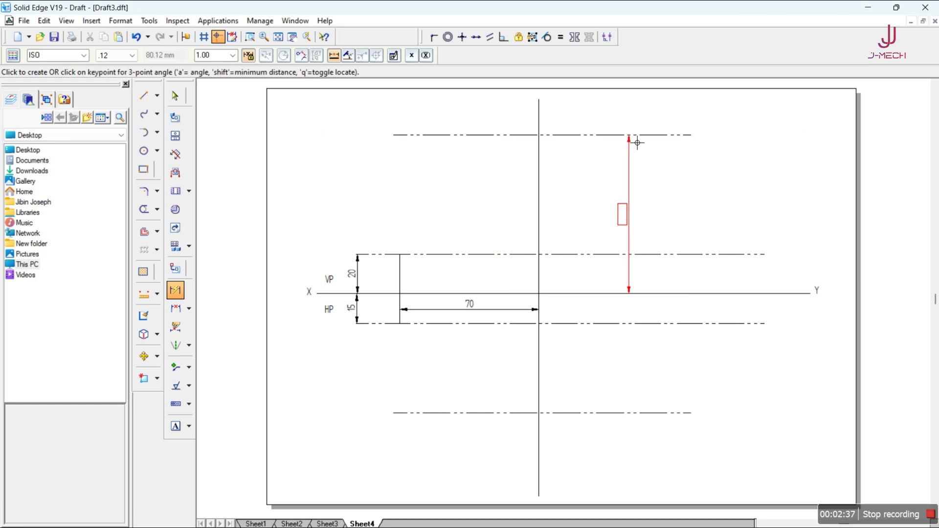
click(670, 174)
text(6)
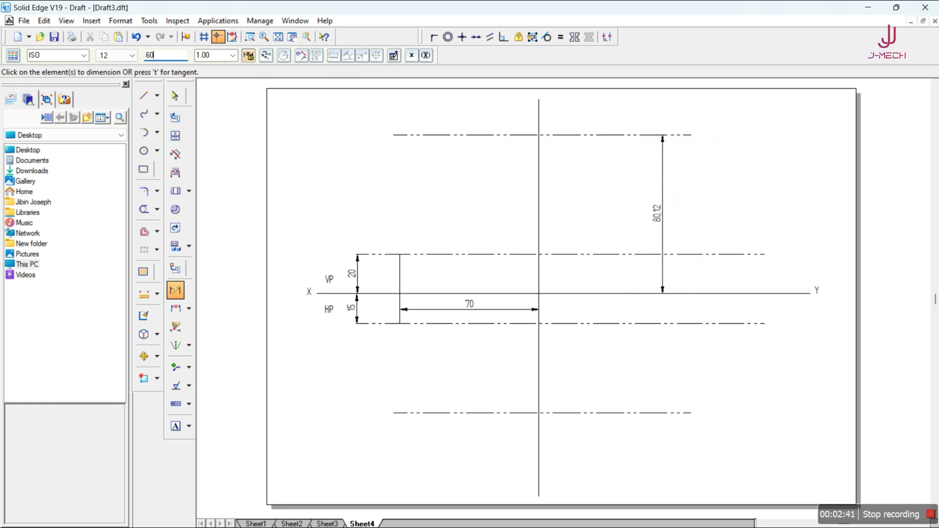
text(0)
key(Return)
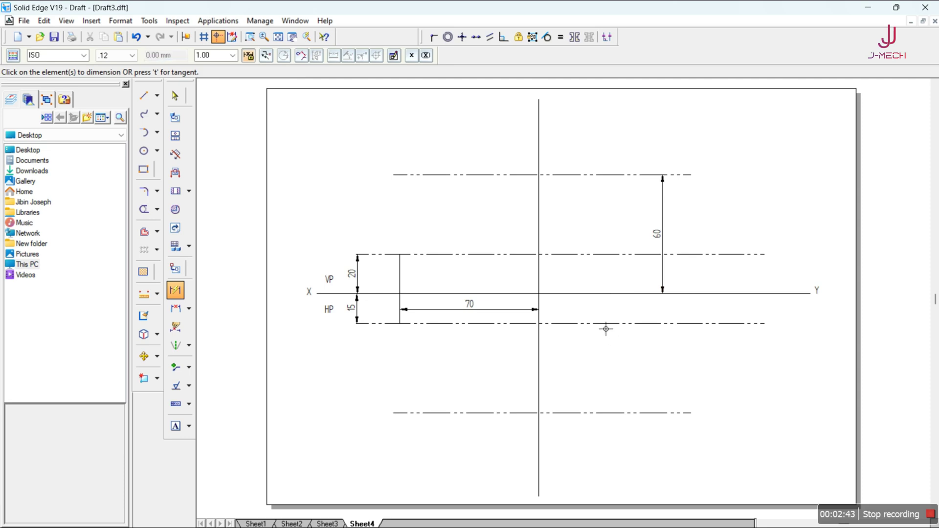
click(610, 307)
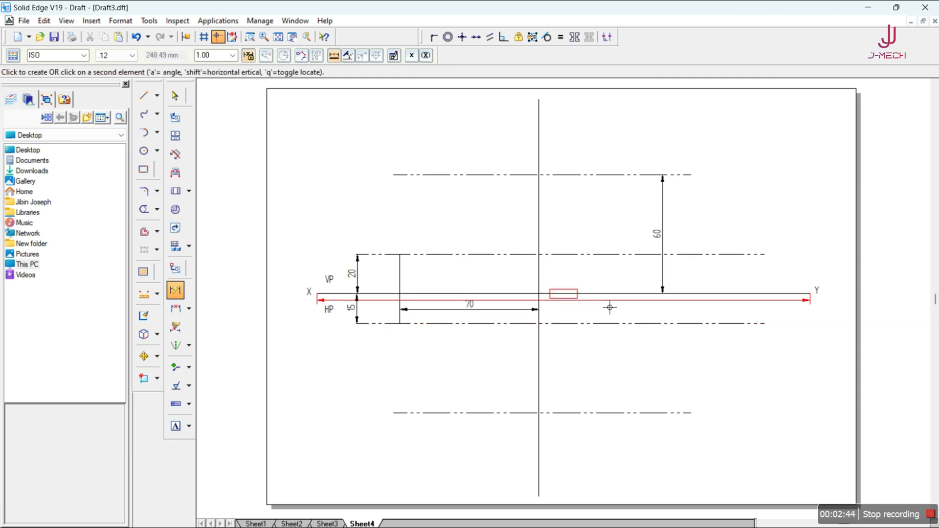
click(614, 417)
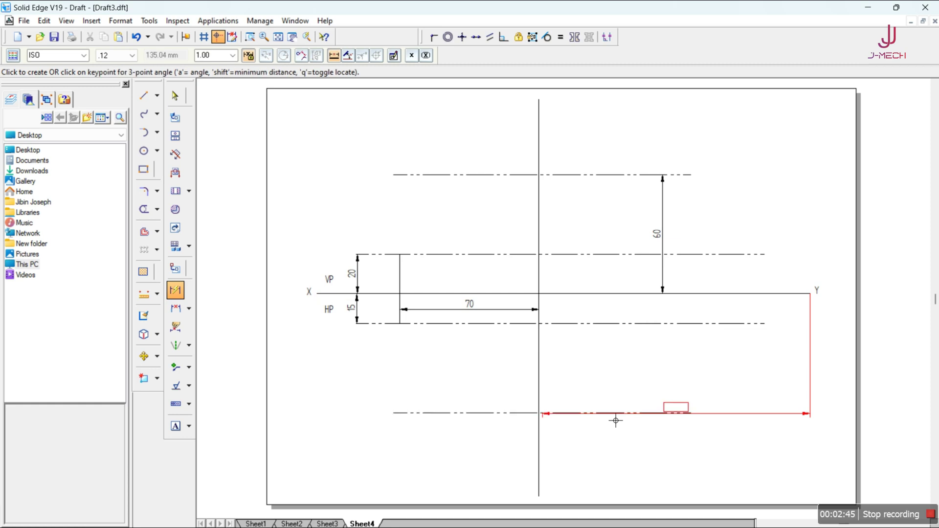
click(666, 357)
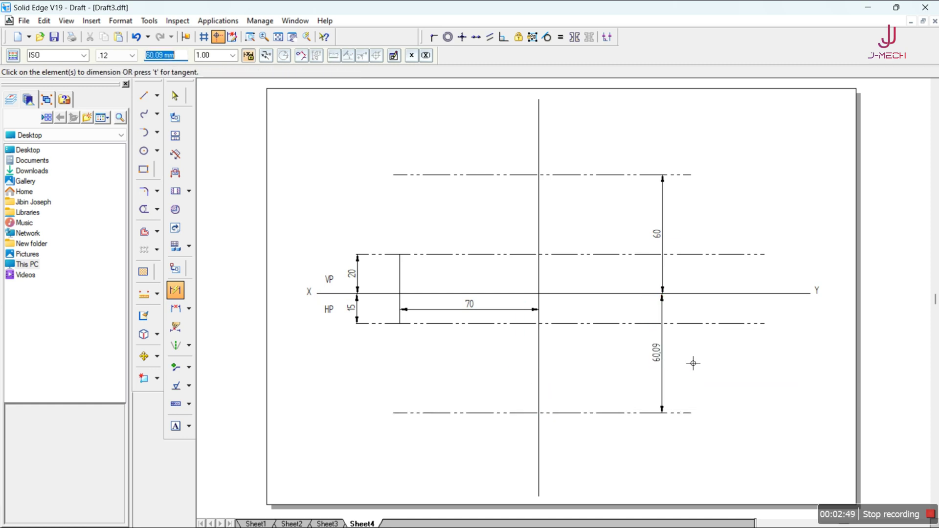
text(45)
key(Return)
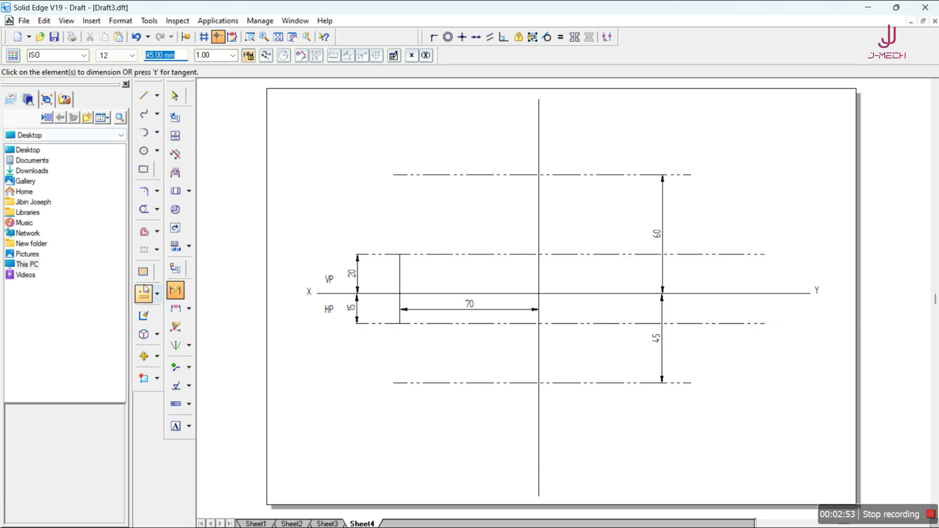
Step: Place the a' and a text labels on the left projector, adjusting the a label
click(175, 425)
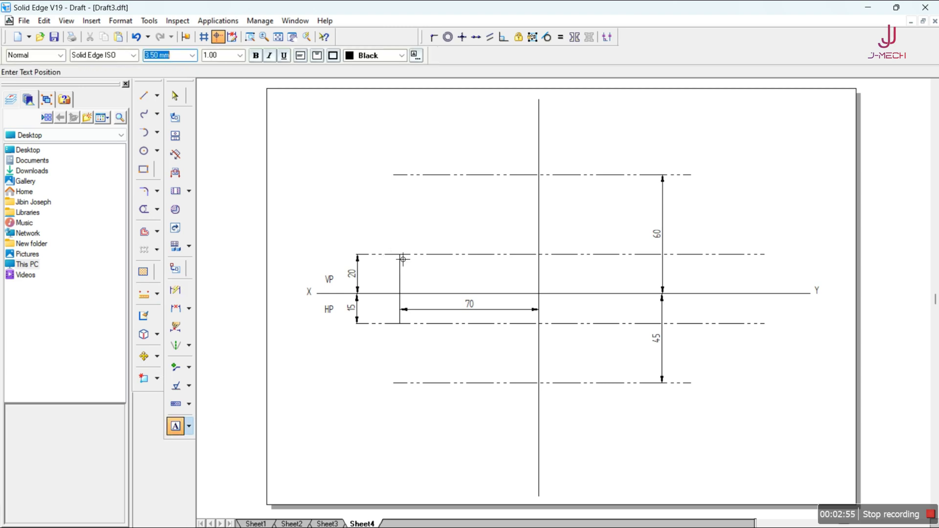
click(396, 268)
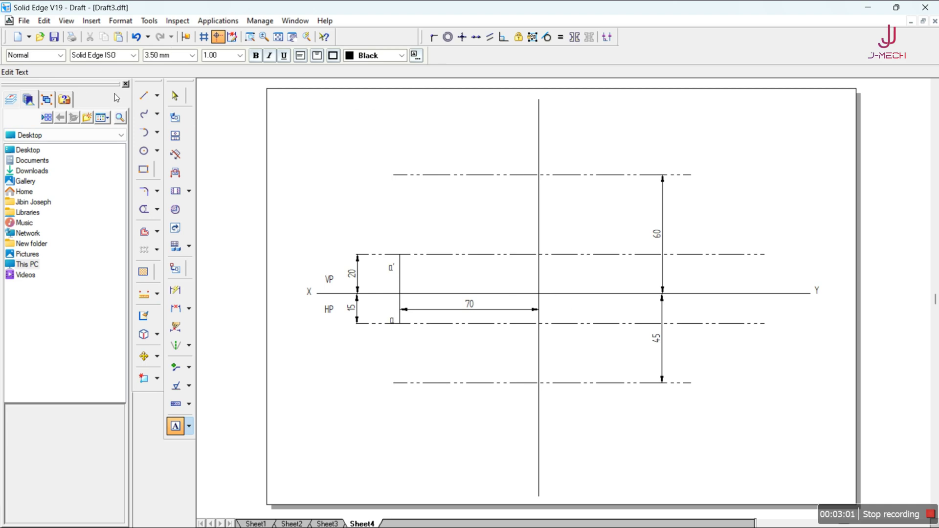
click(175, 96)
click(392, 321)
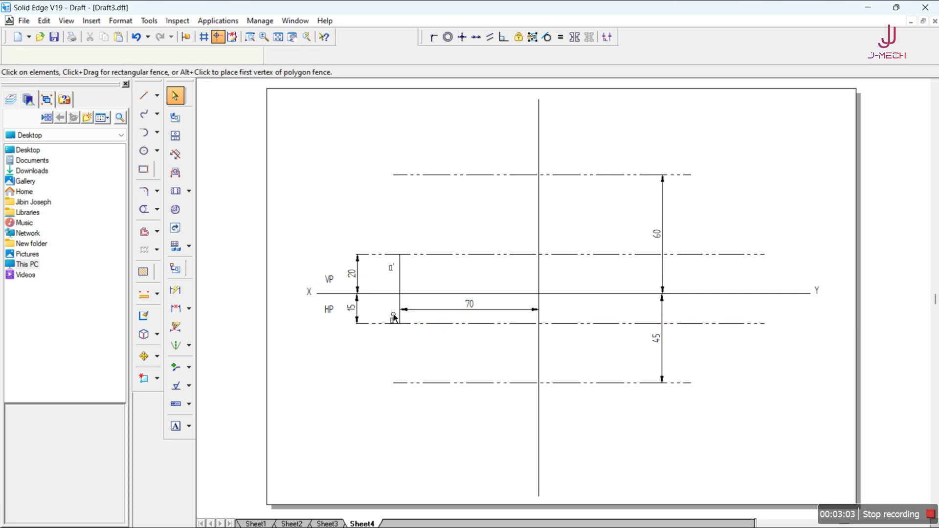
drag(392, 321, 393, 313)
double_click(393, 313)
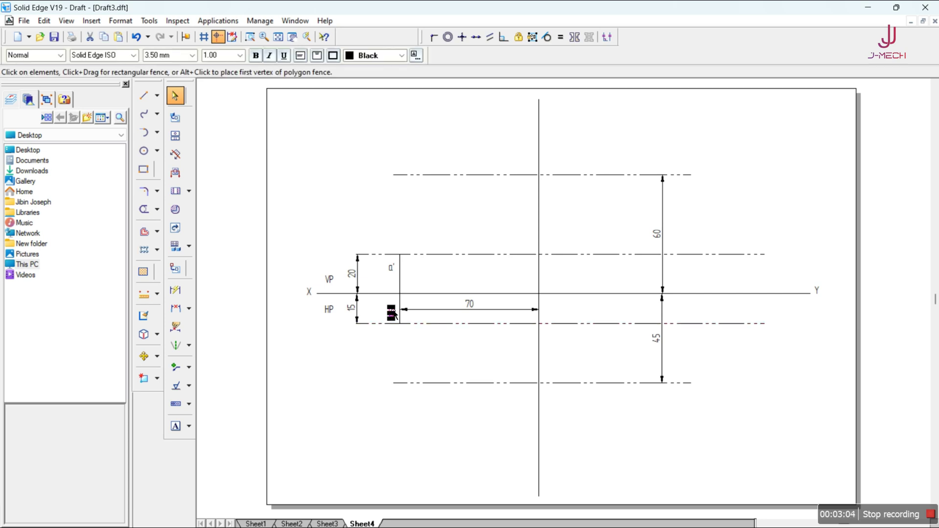
click(399, 371)
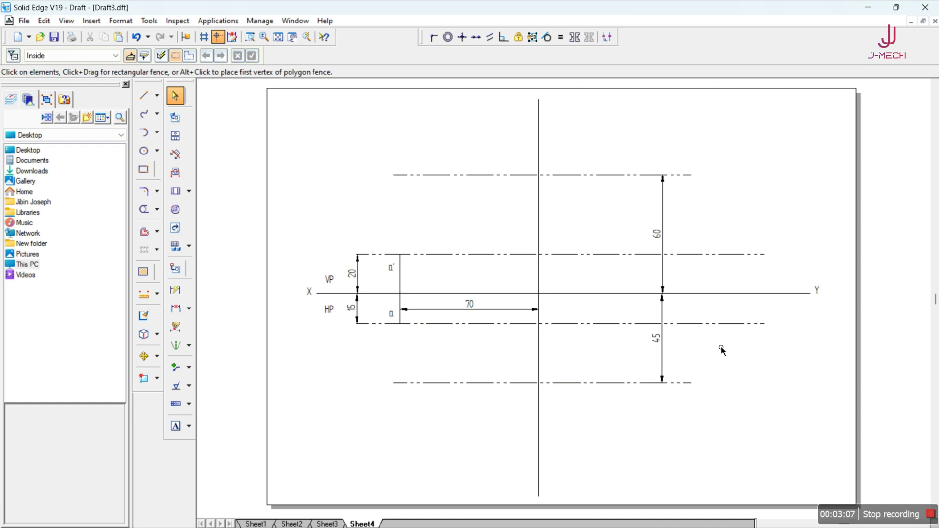
mouse_move(778, 509)
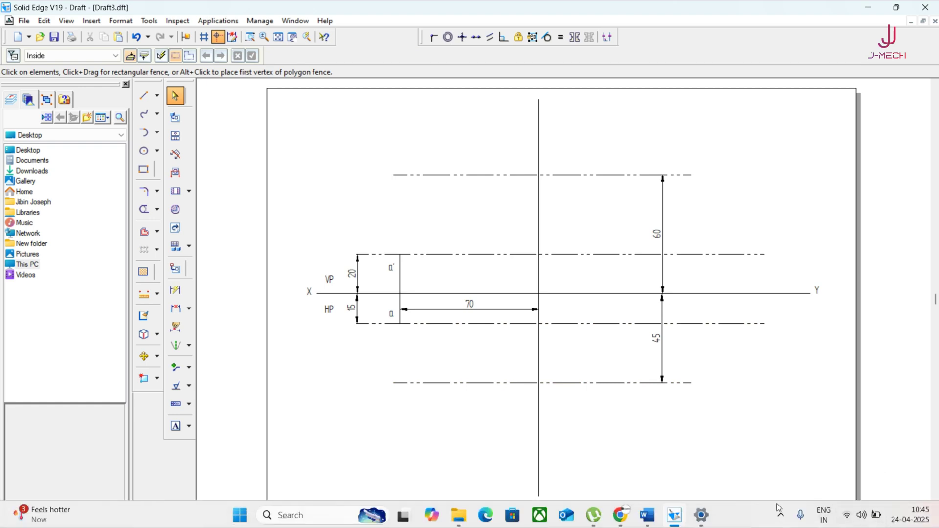
click(646, 520)
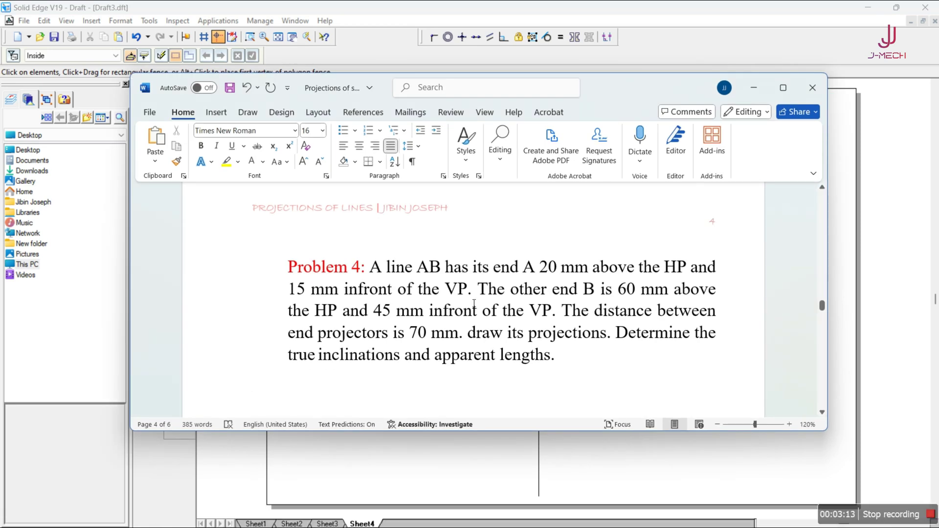
click(754, 89)
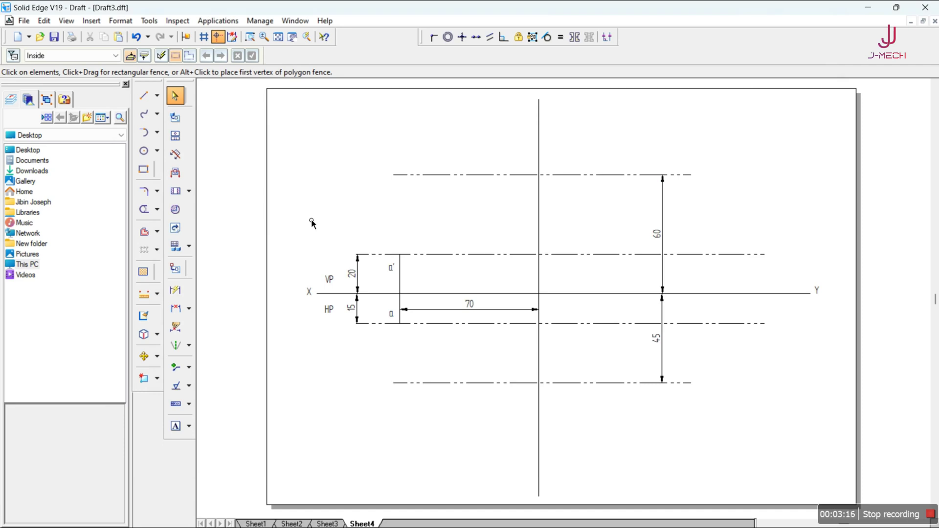
Step: Switch to the Visible line style and trim the vertical line below the bottom reference line
click(144, 96)
click(65, 55)
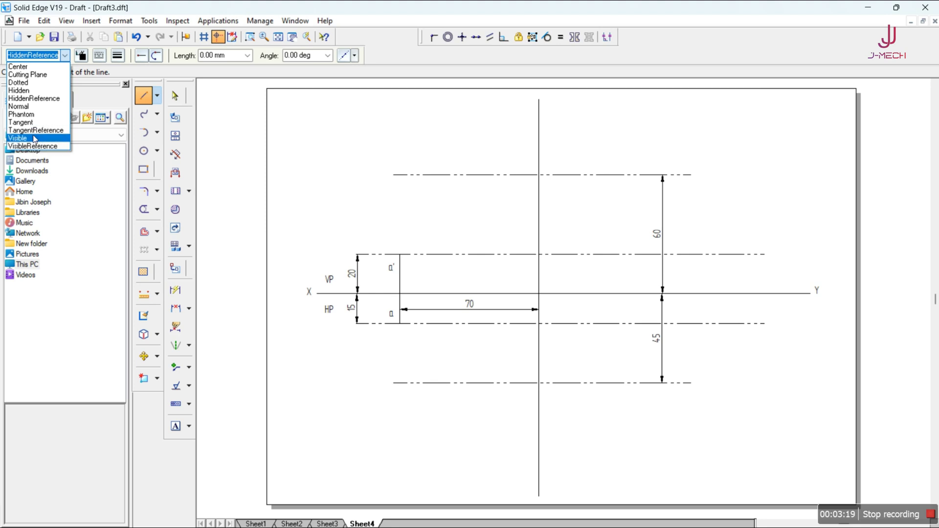
click(27, 140)
click(400, 254)
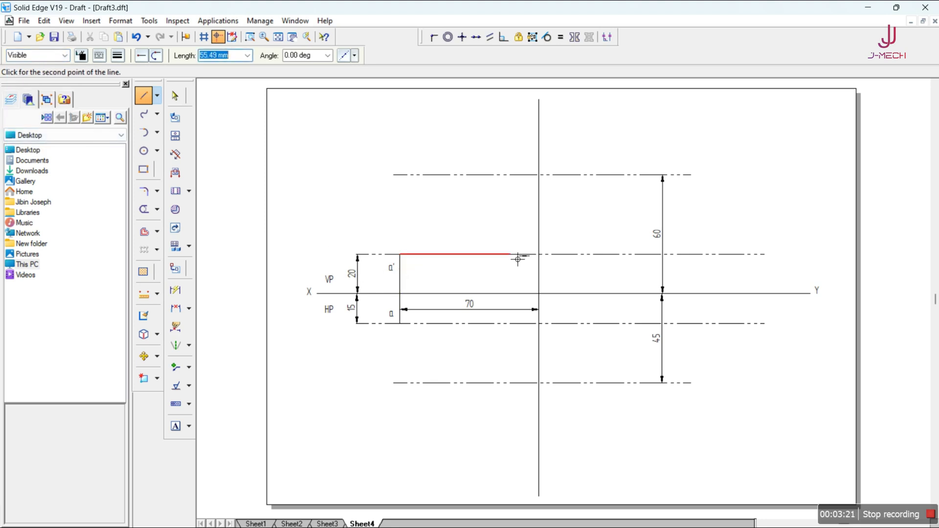
right_click(548, 182)
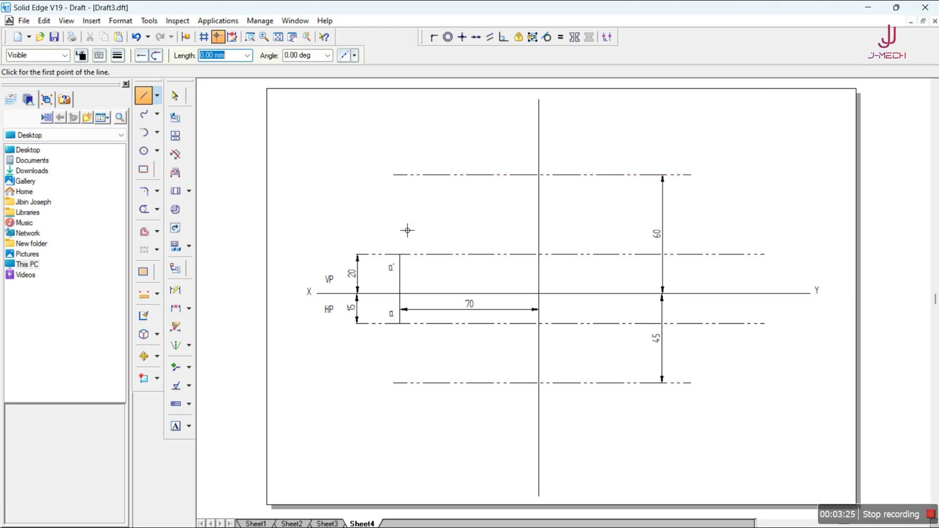
click(144, 209)
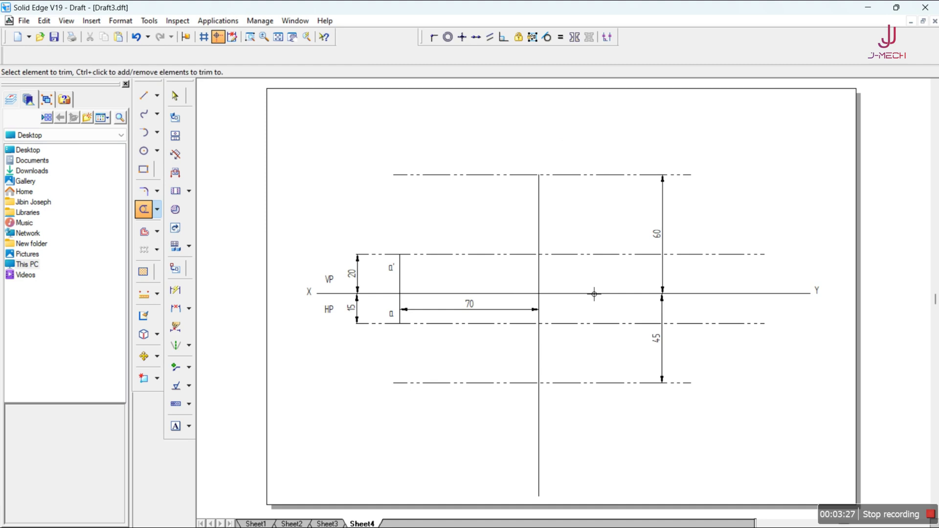
click(538, 437)
Step: Draw inclined lines from a' to the vertical line's top and from a to its bottom
click(144, 95)
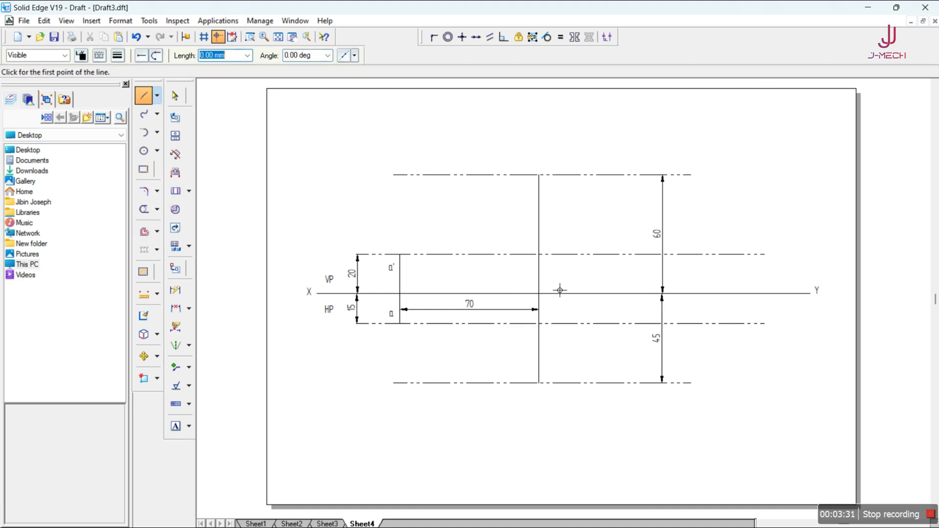
click(399, 254)
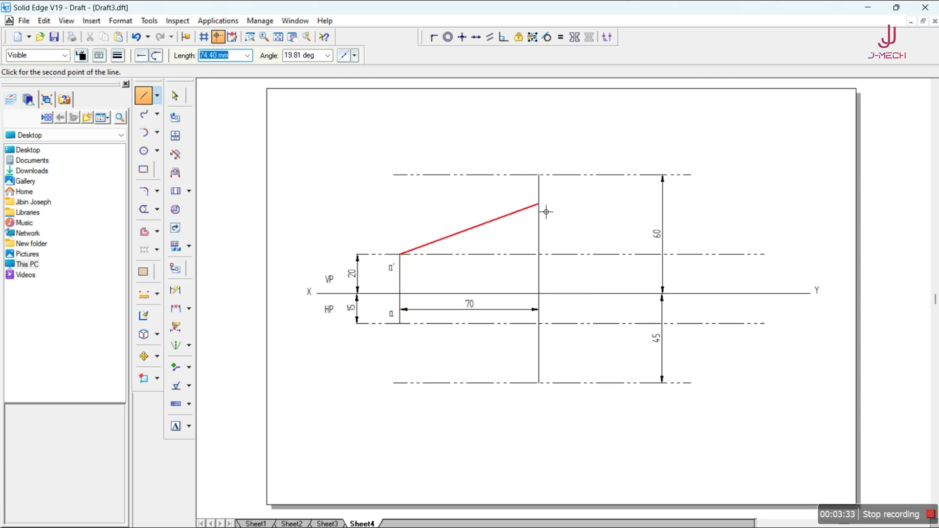
click(539, 176)
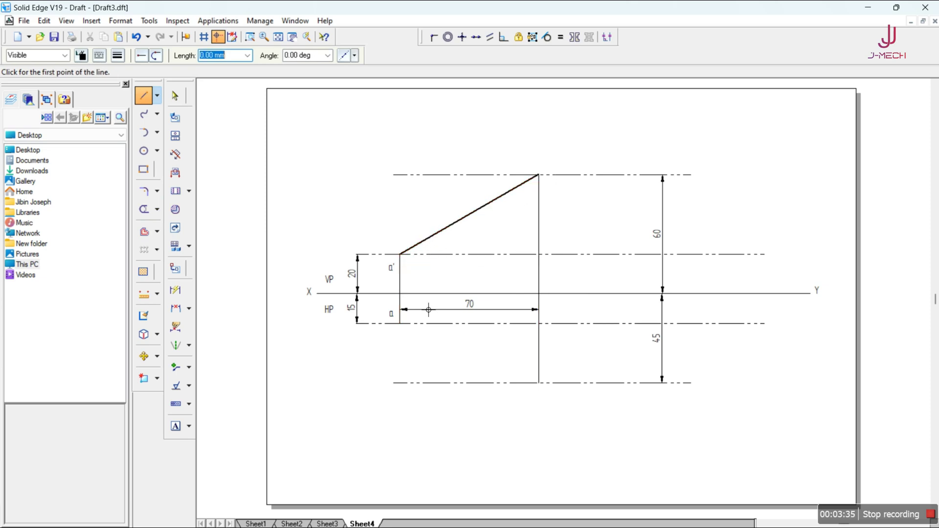
click(400, 324)
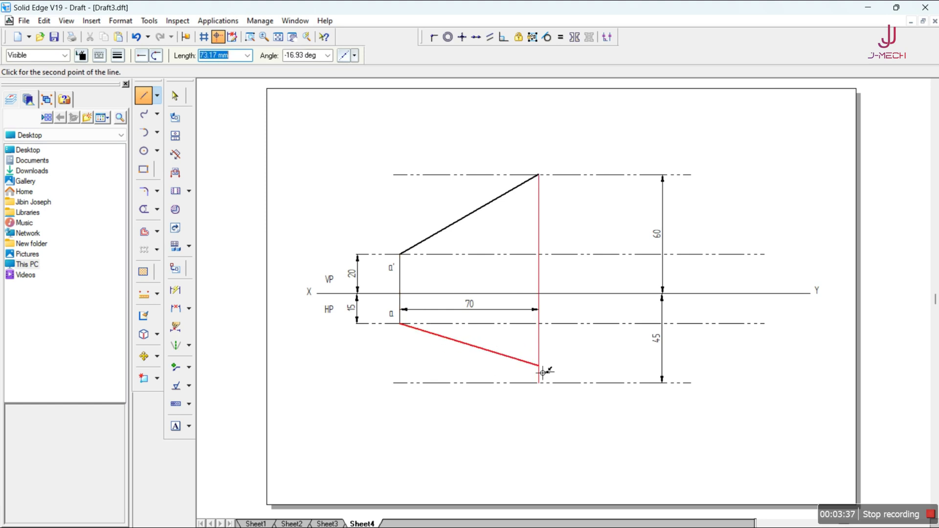
click(542, 386)
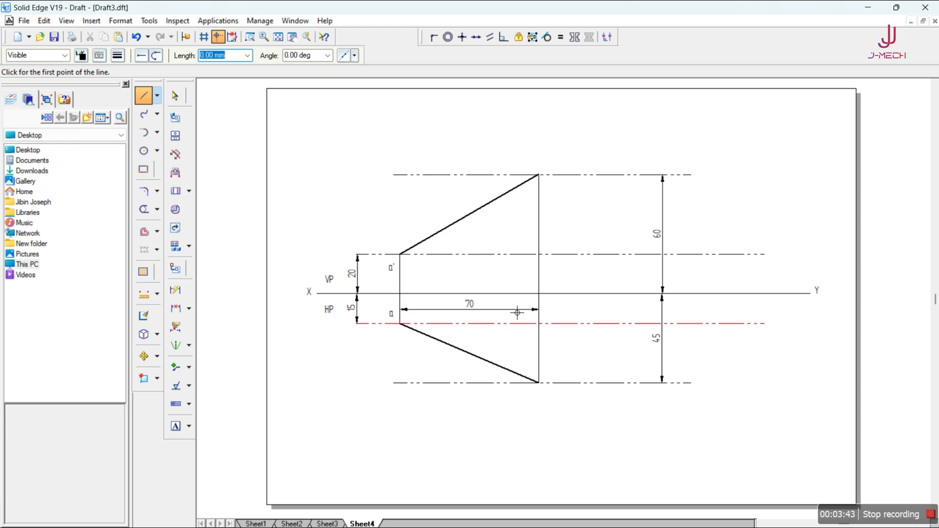
Step: Add length dimensions of 80.62 and 76.16 to the upper and lower inclined lines
click(175, 290)
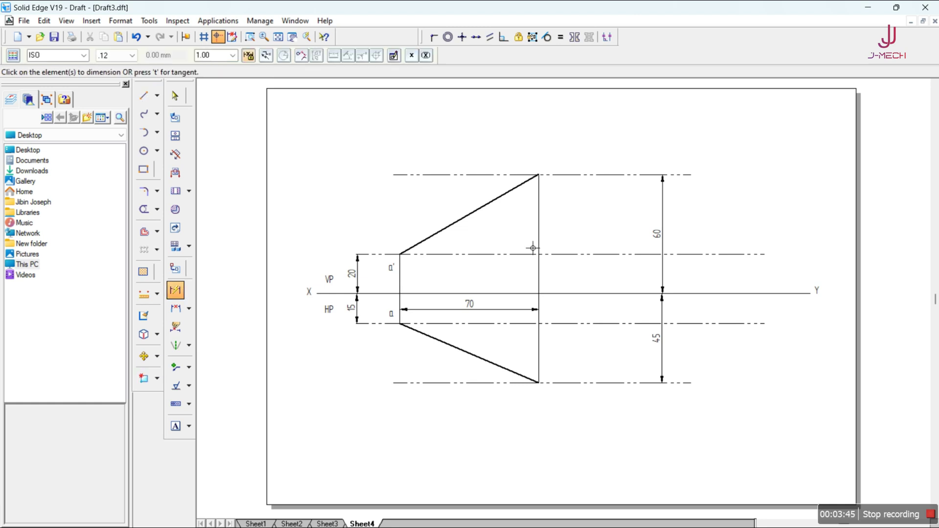
click(468, 216)
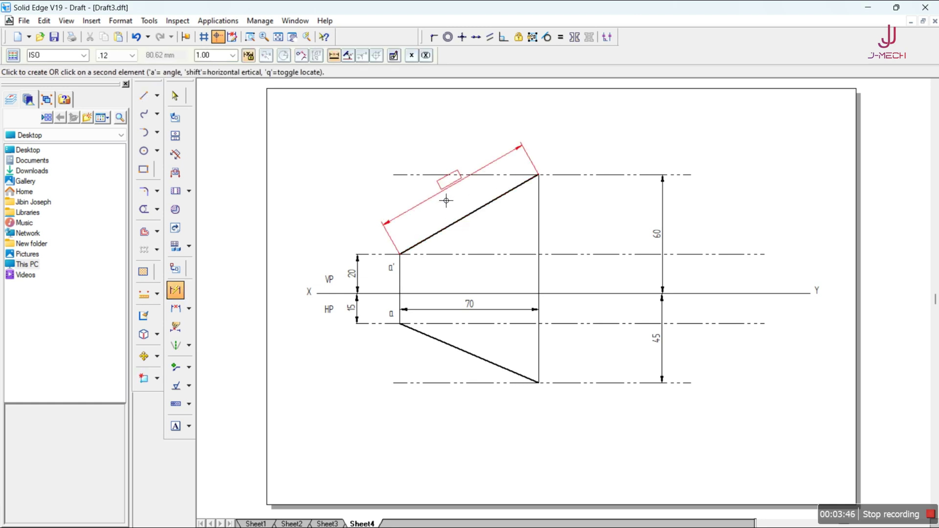
click(432, 176)
right_click(515, 203)
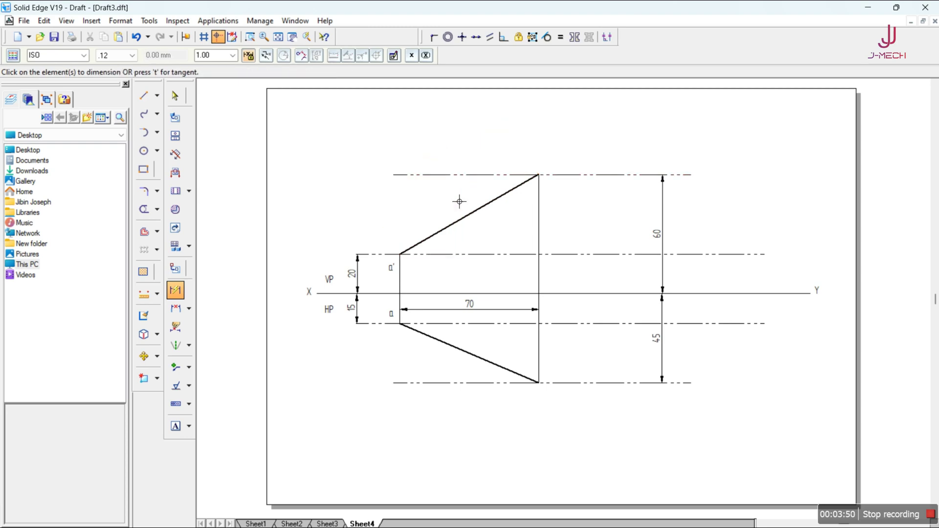
click(449, 235)
click(418, 194)
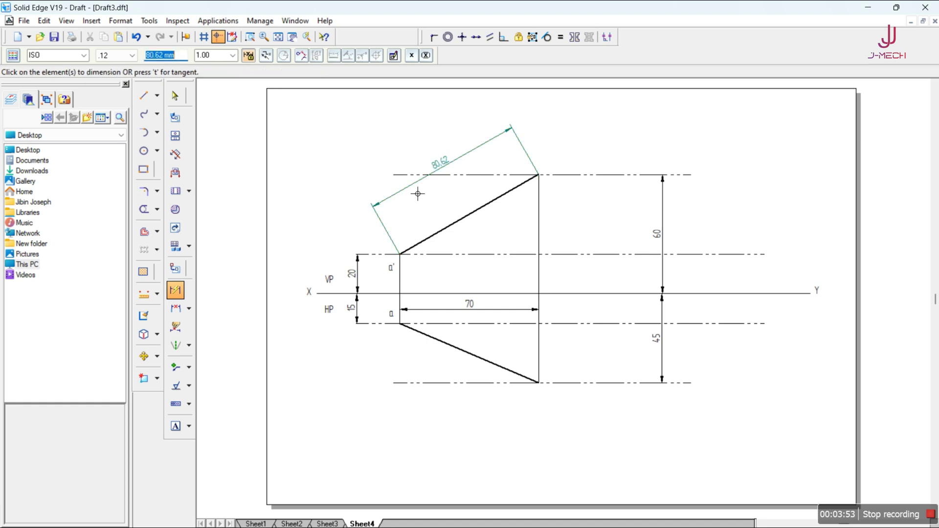
click(488, 362)
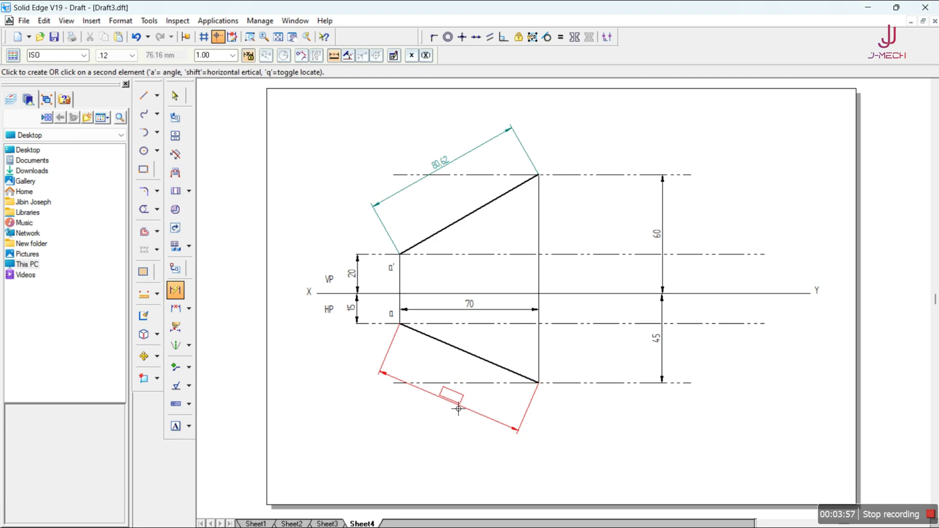
click(458, 409)
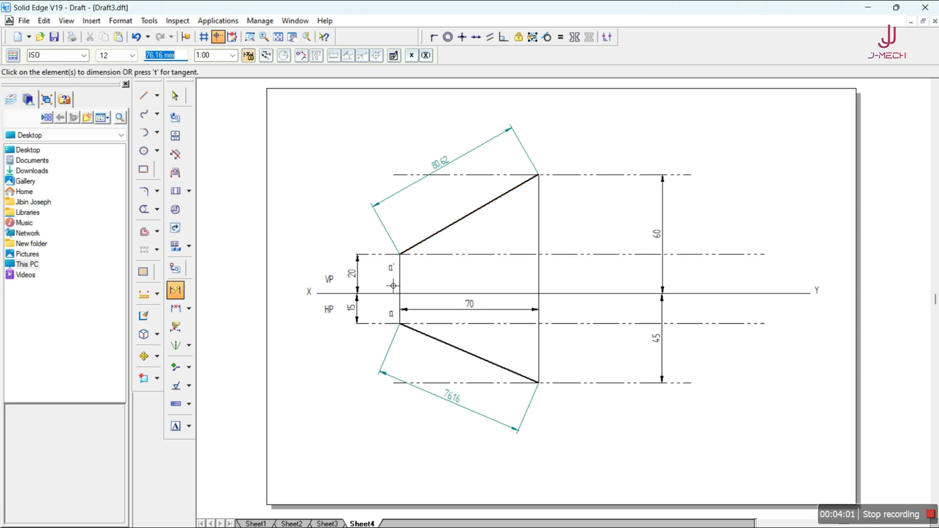
click(157, 132)
Step: Draw an arc centred at a' from the elevation's upper end to the line through a', then select it
click(203, 165)
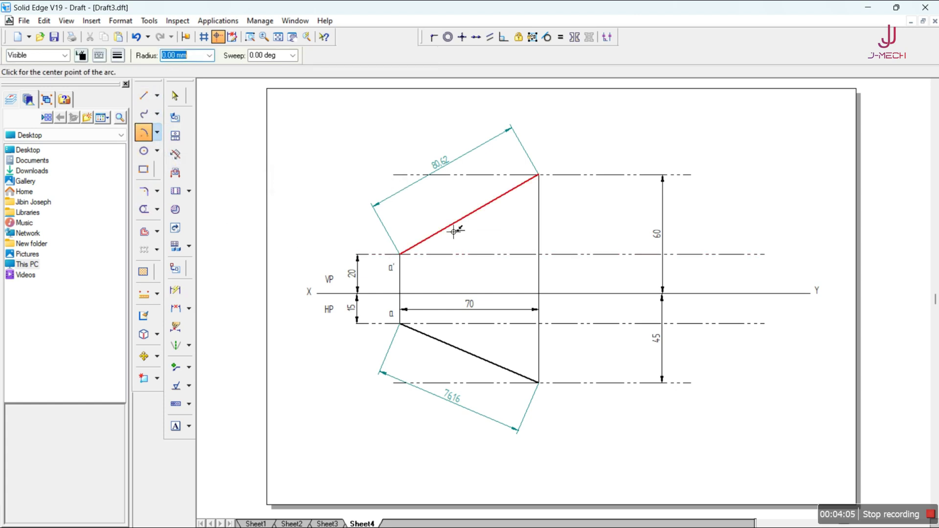
click(401, 255)
click(539, 176)
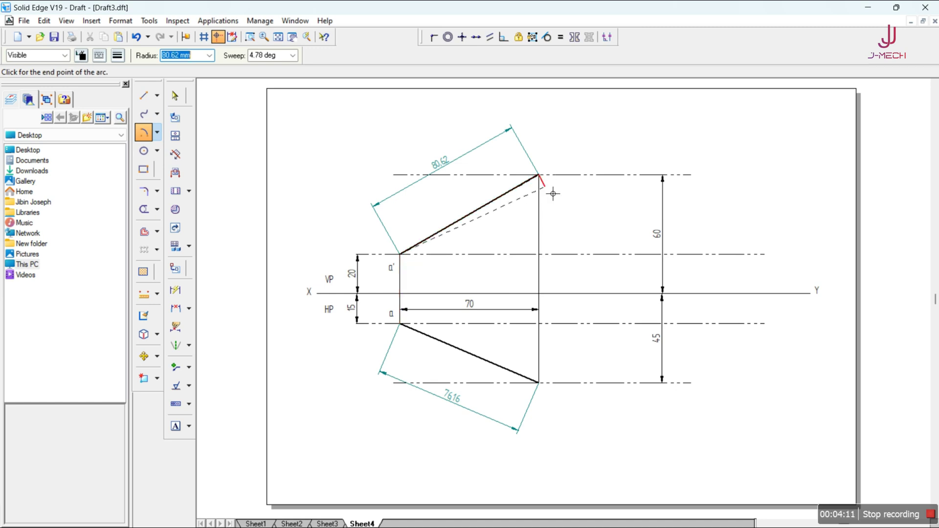
click(562, 260)
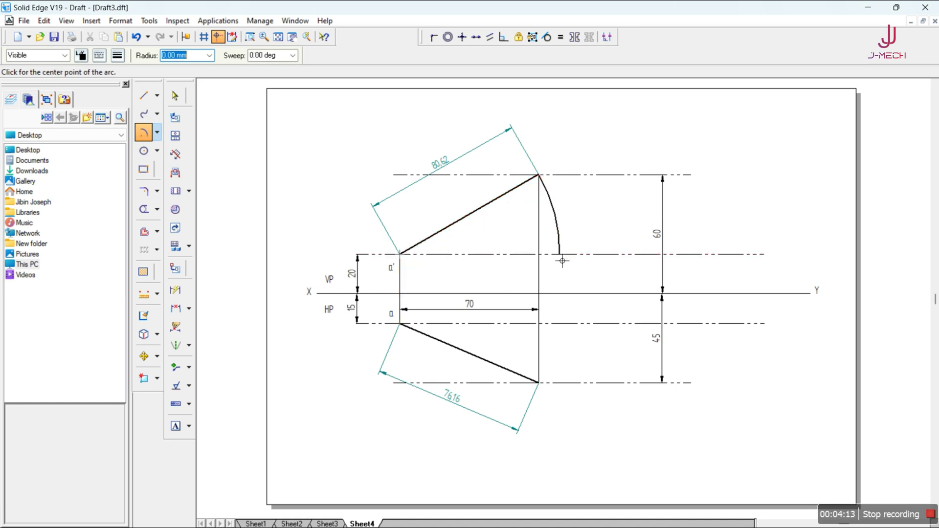
click(174, 97)
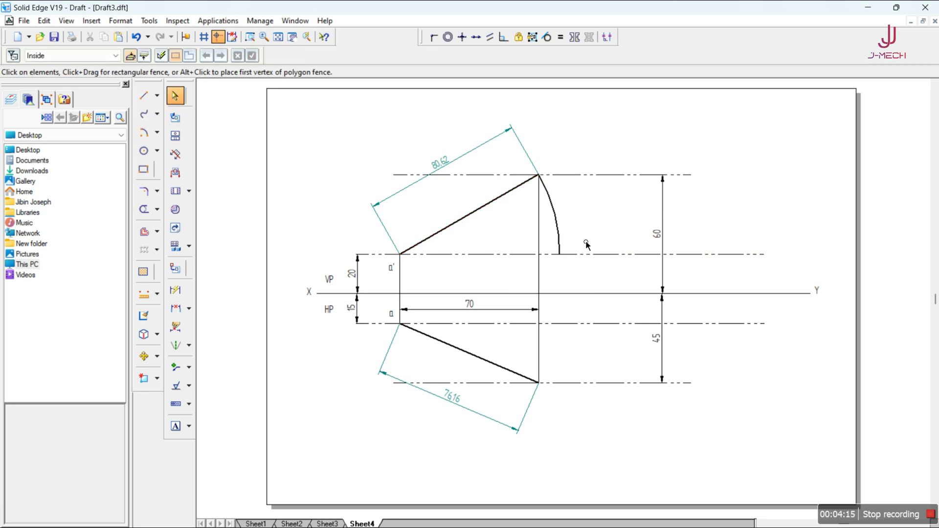
click(561, 231)
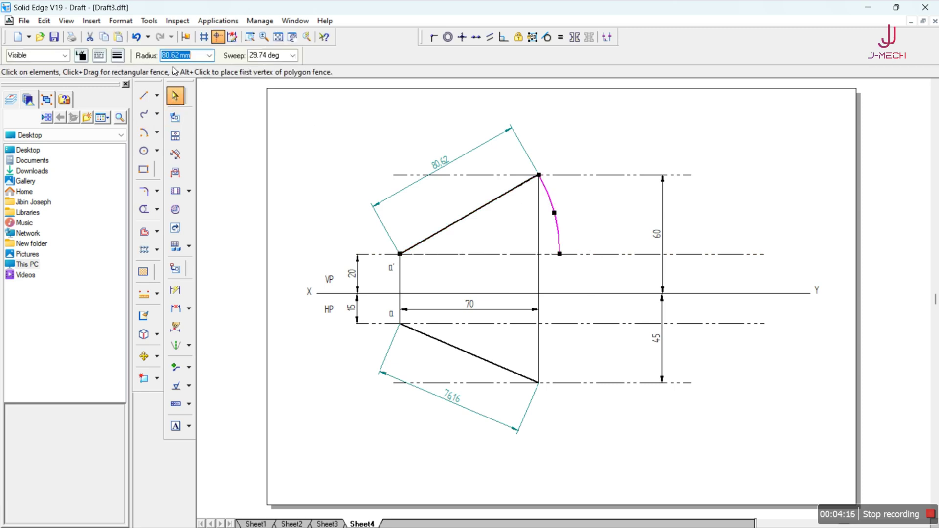
click(65, 55)
Step: Give the arc the Normal line style, then draw a vertical line from its end and a line back to a
click(49, 107)
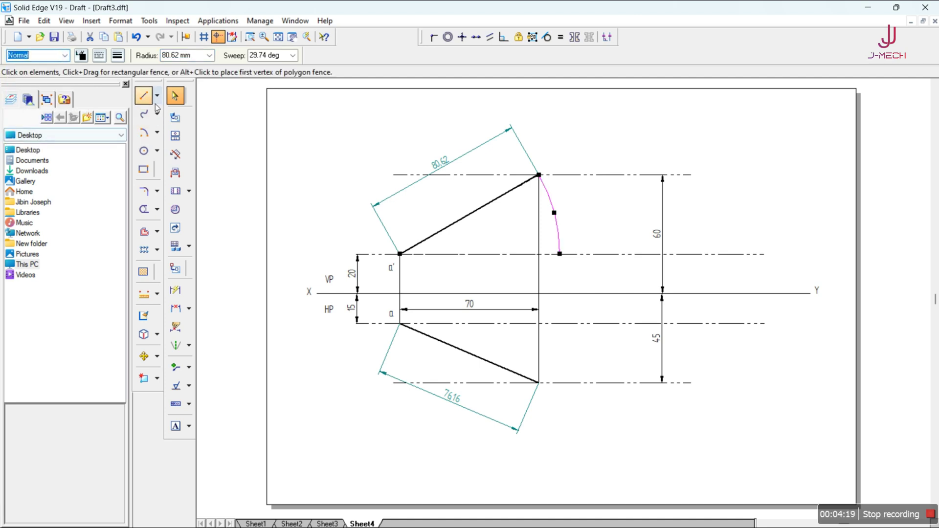
click(143, 96)
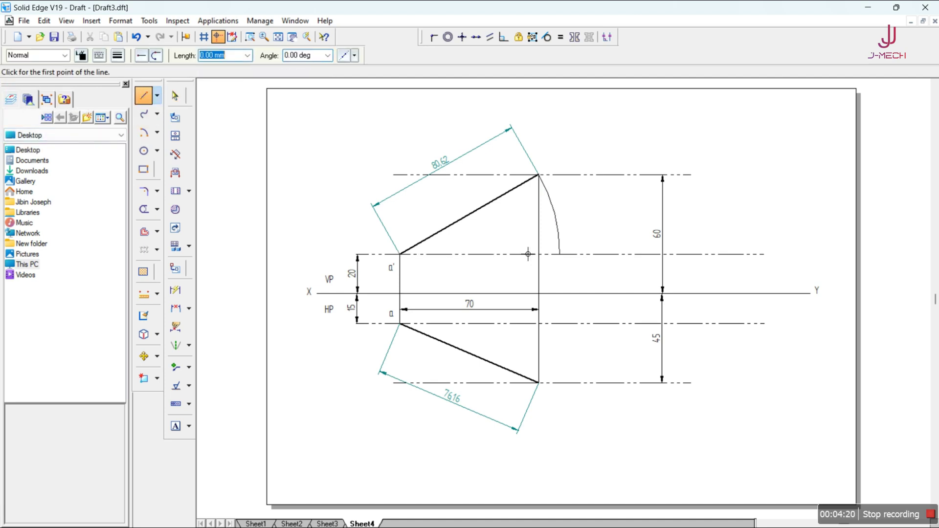
click(567, 262)
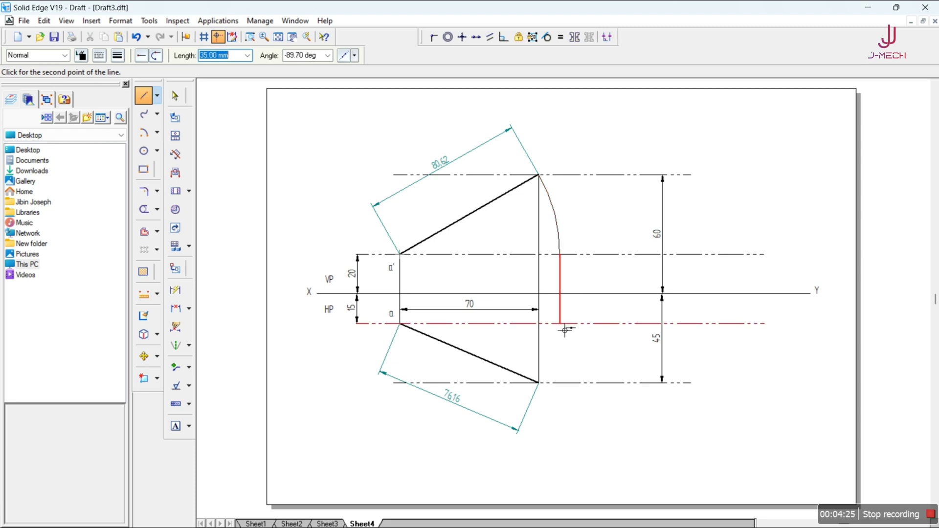
click(559, 382)
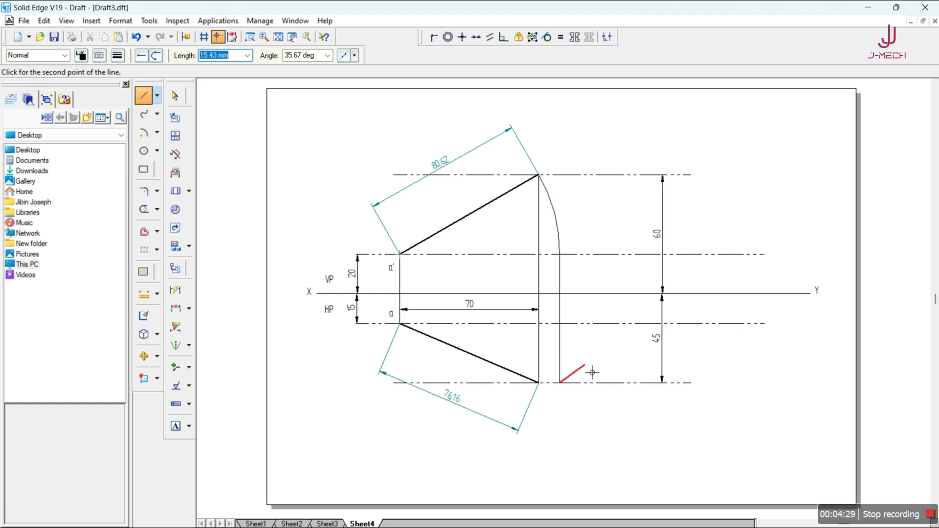
click(157, 96)
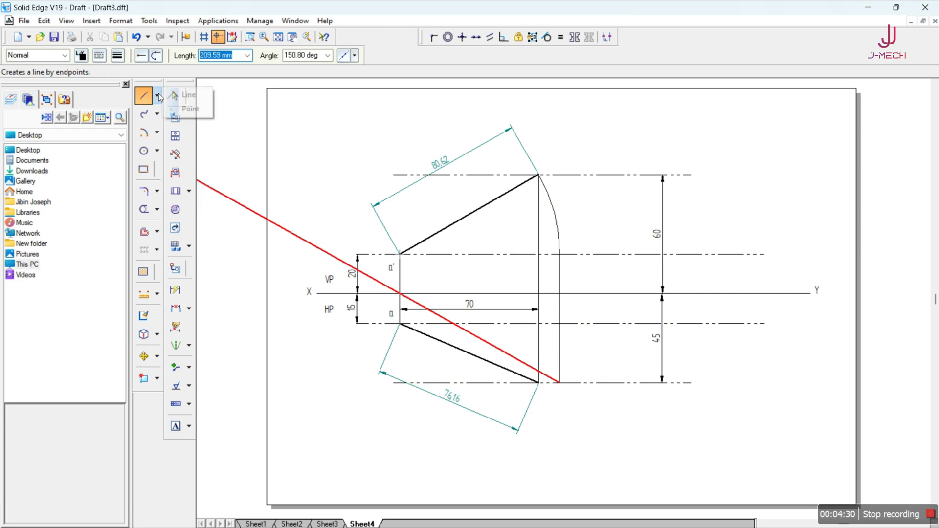
click(186, 96)
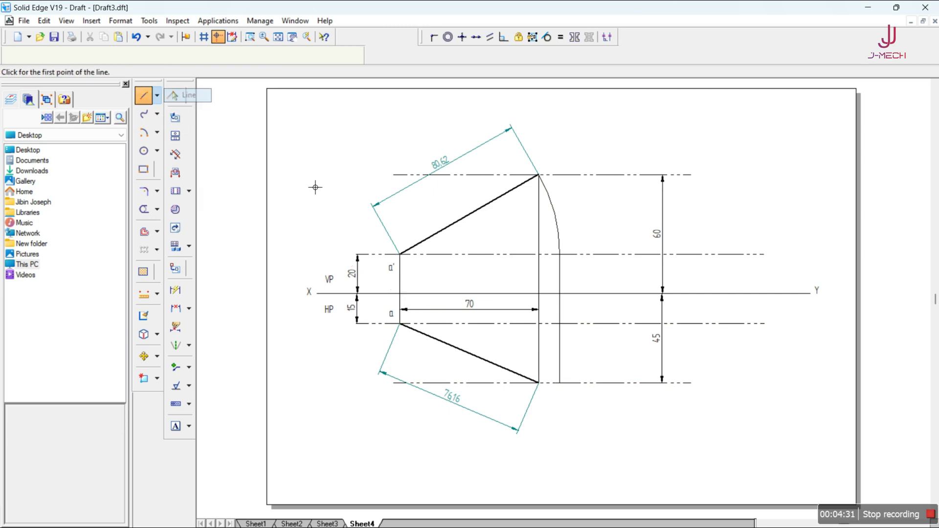
click(559, 382)
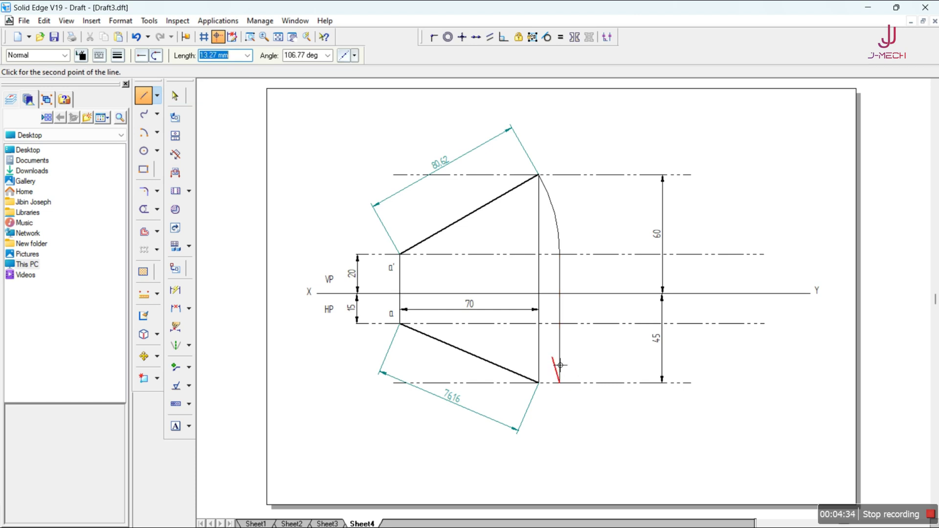
click(408, 332)
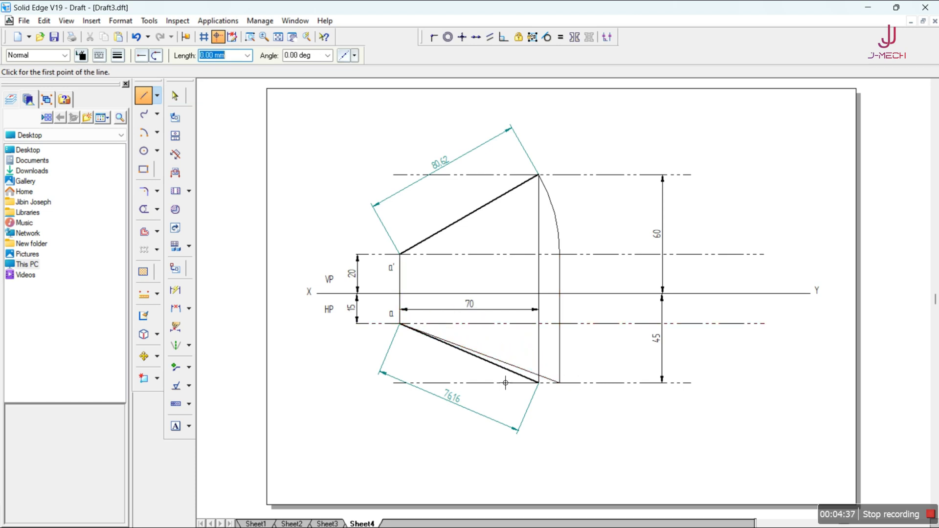
Step: Dimension the new lower line from a as 86.02
click(176, 291)
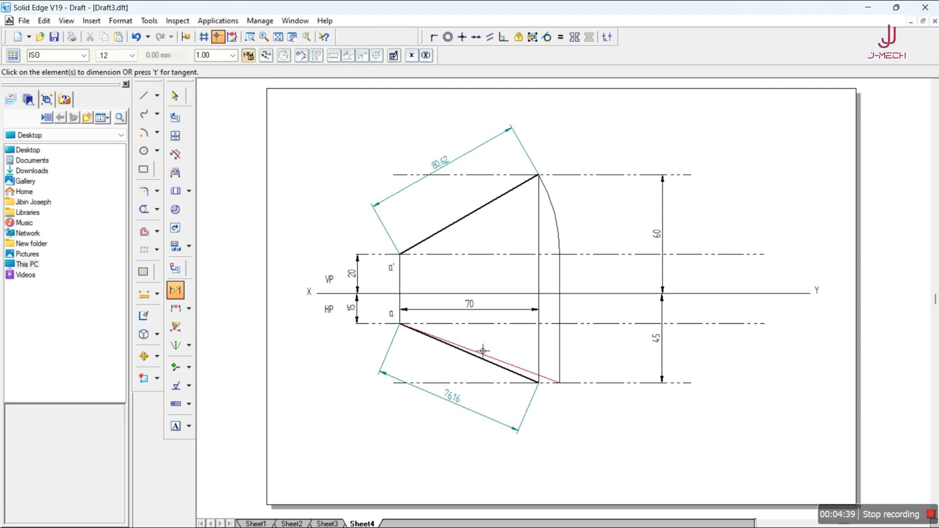
click(508, 367)
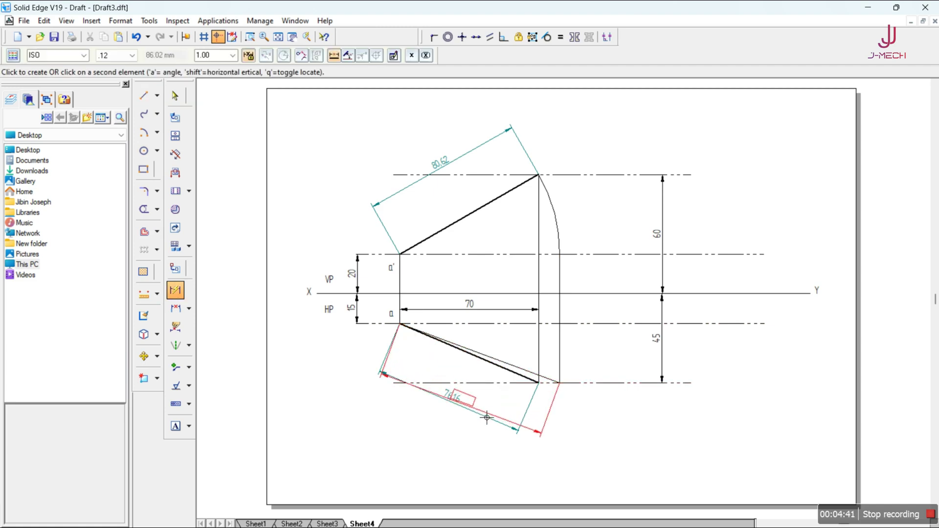
click(485, 442)
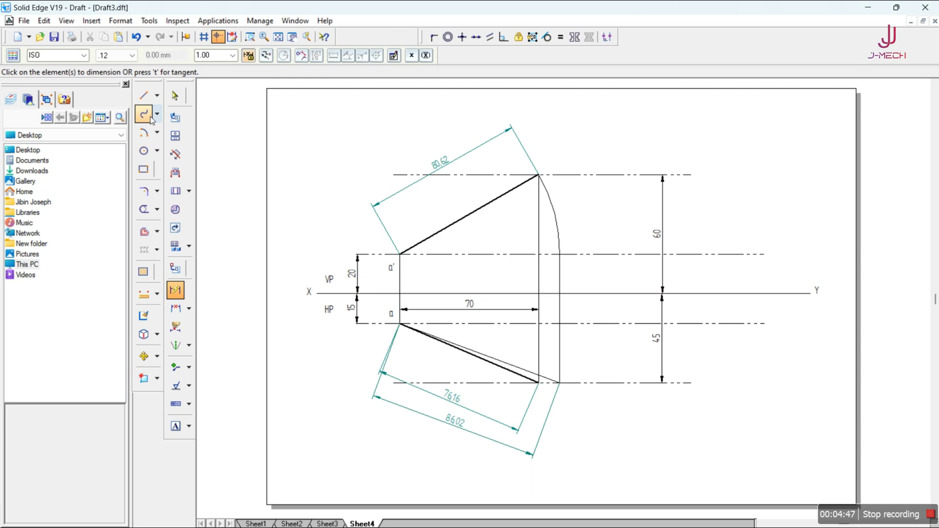
click(152, 136)
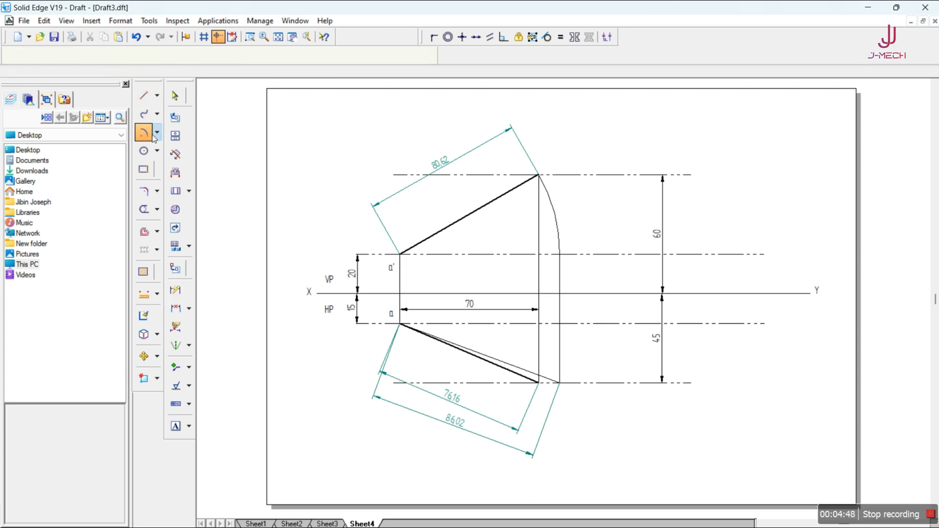
Step: Swing b about a onto the horizontal, project it up to b' level, and join to a'
click(407, 331)
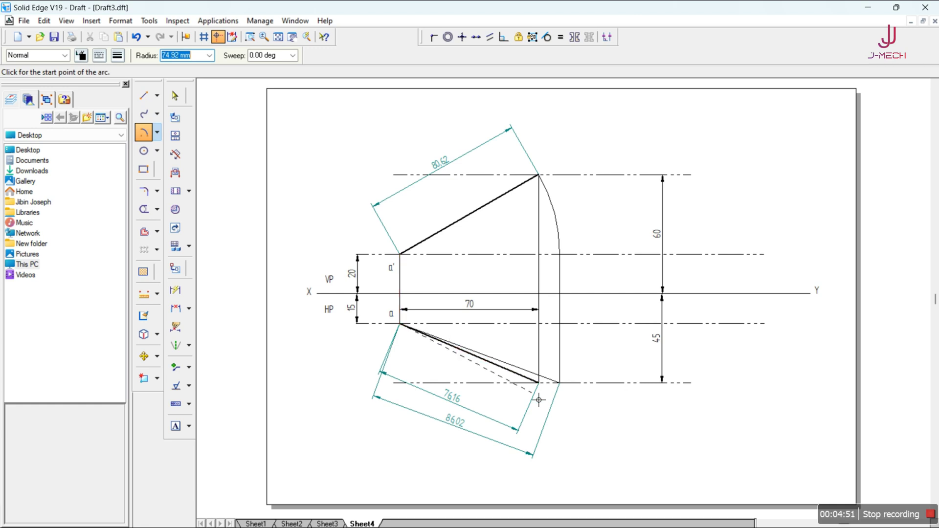
click(541, 385)
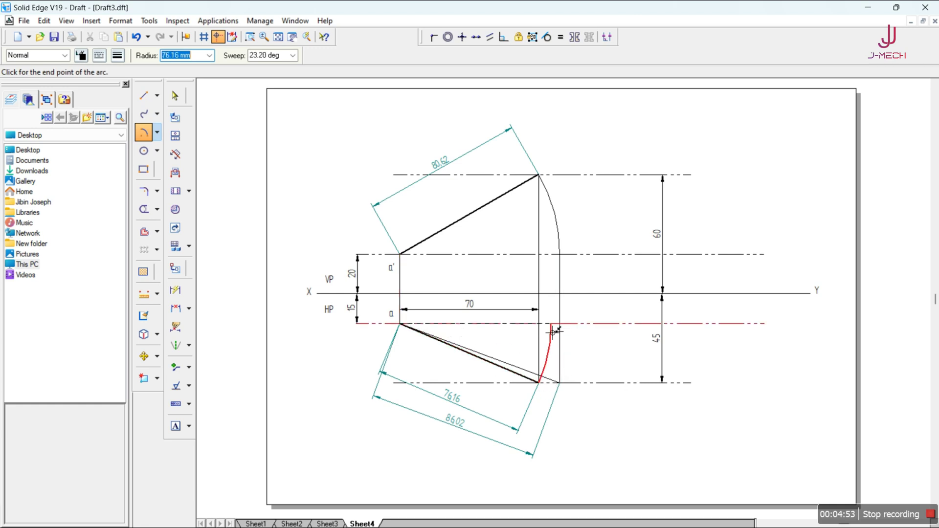
click(577, 324)
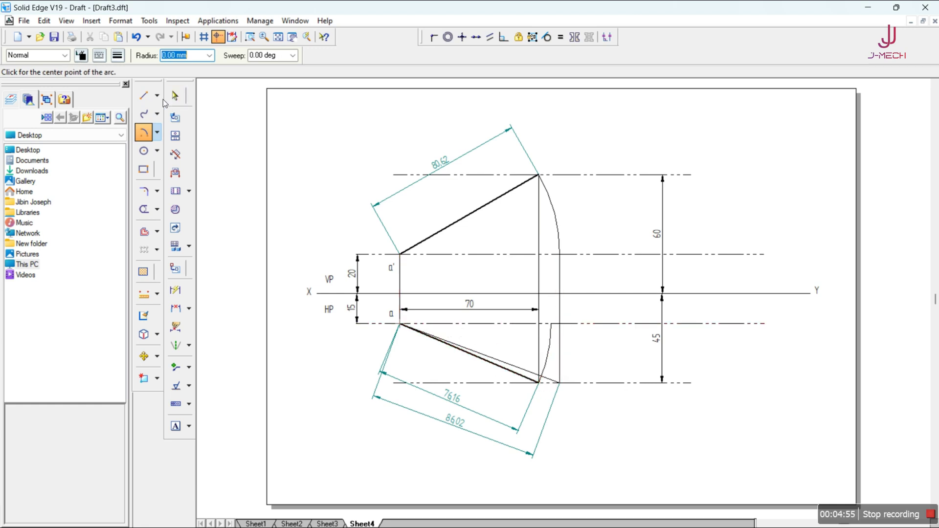
click(144, 96)
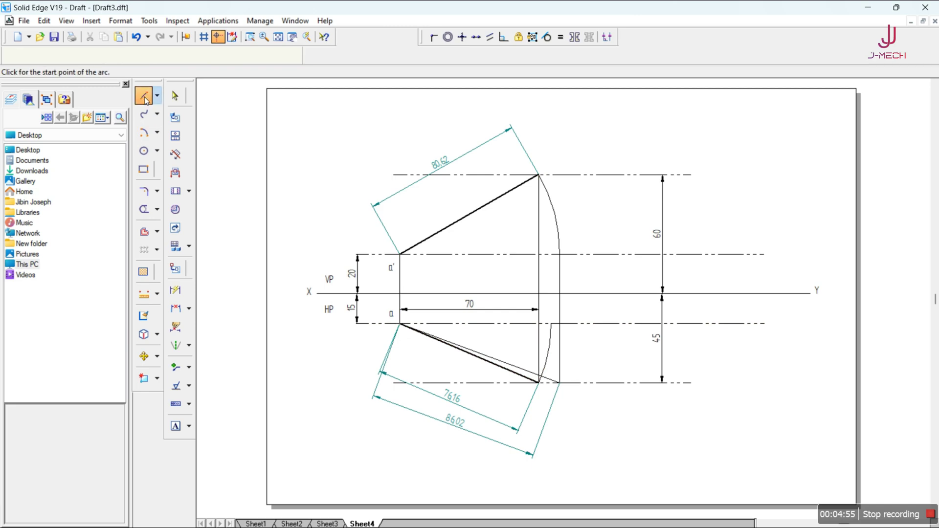
click(552, 323)
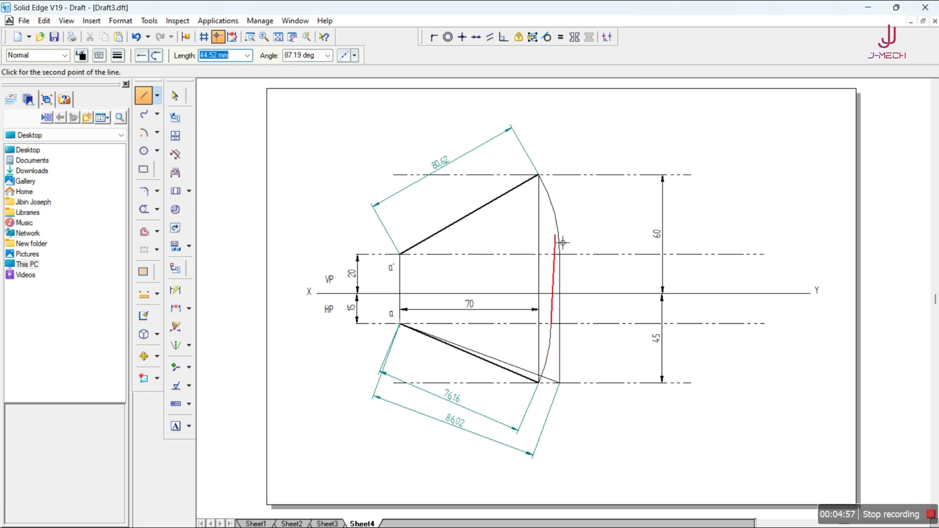
click(552, 175)
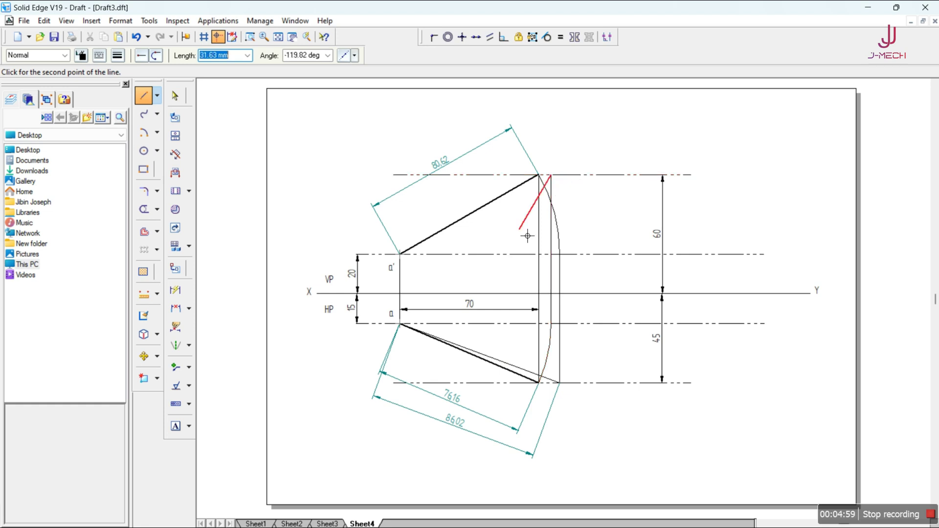
click(407, 261)
right_click(407, 261)
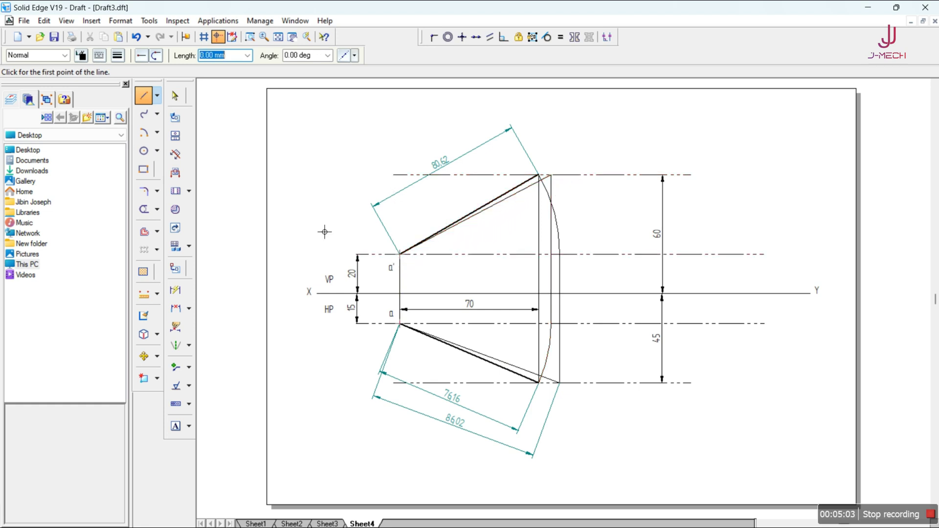
Step: Dimension the slanted true-length line from a' as 86.02
click(176, 290)
click(489, 203)
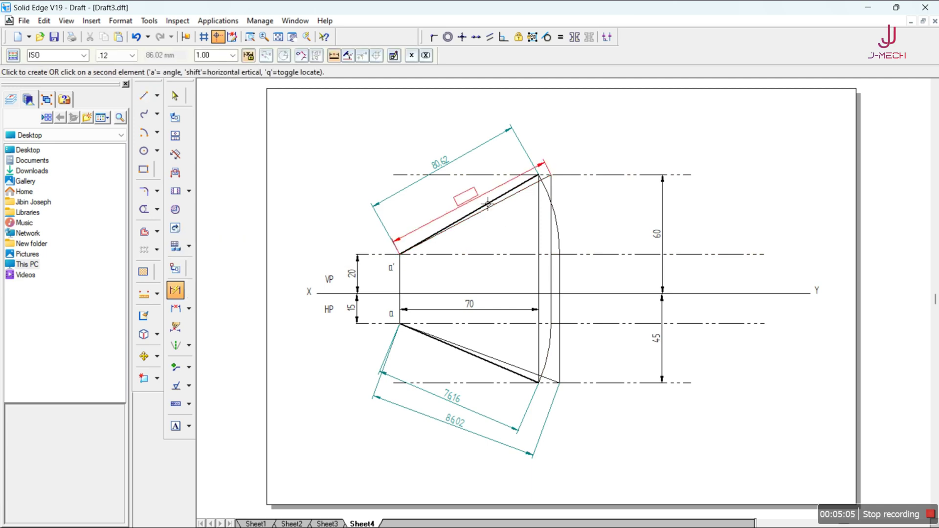
click(479, 197)
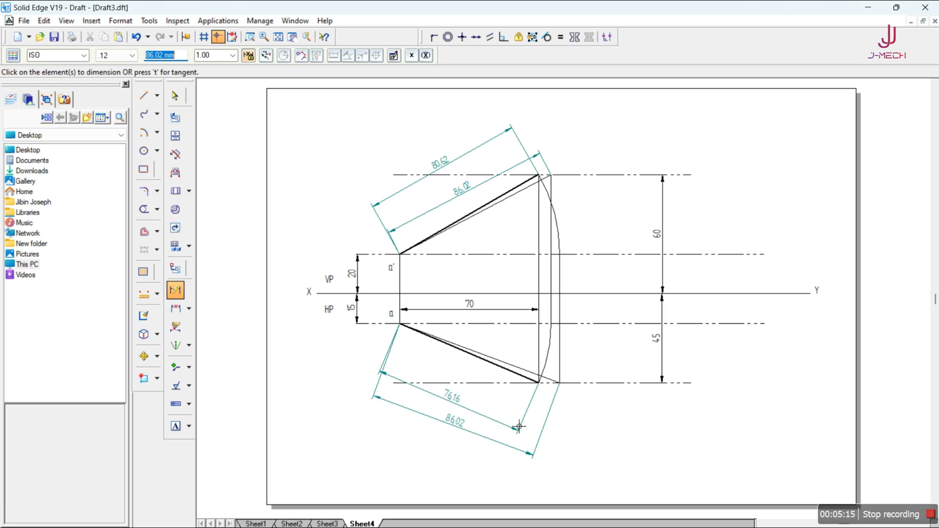
click(177, 427)
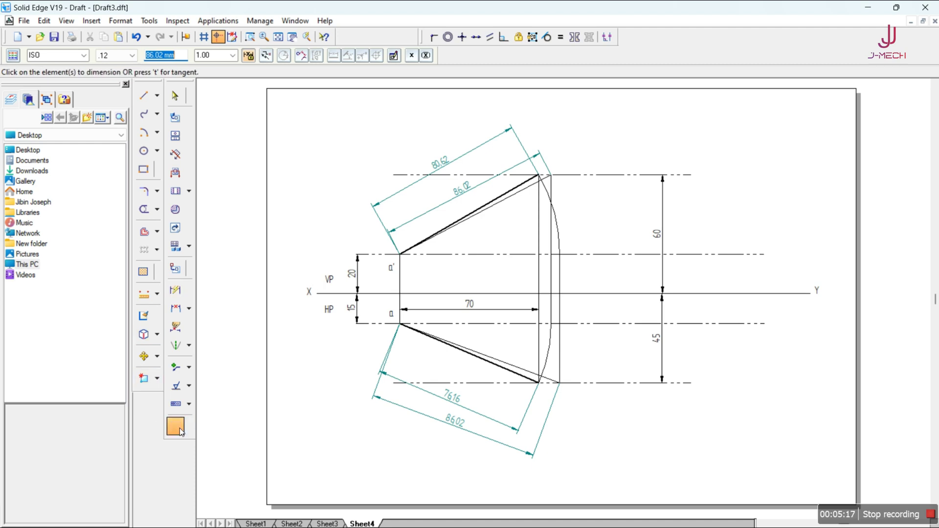
Step: Add text labels b and b2 at the lower line ends
click(532, 400)
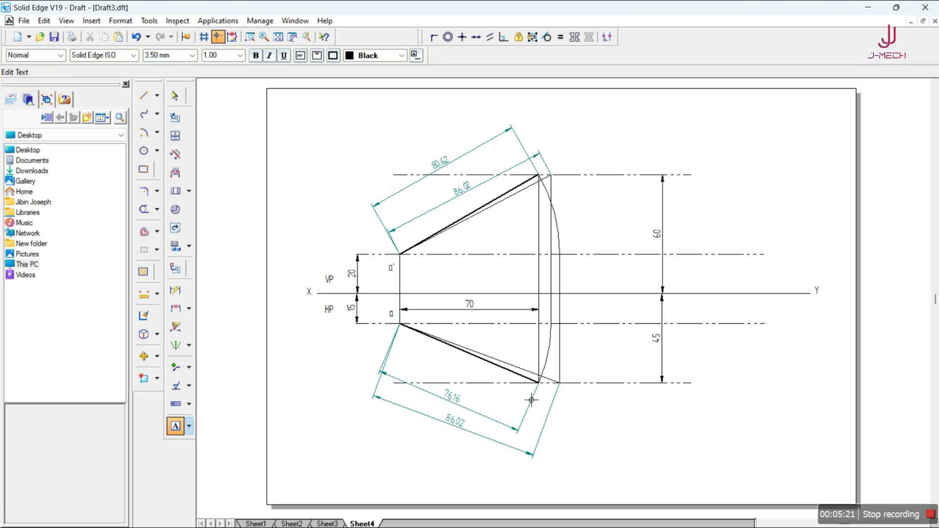
text(b)
click(577, 401)
click(577, 401)
text(b2)
Step: Reposition the small label and edit the b2, b1' and b' labels
click(176, 97)
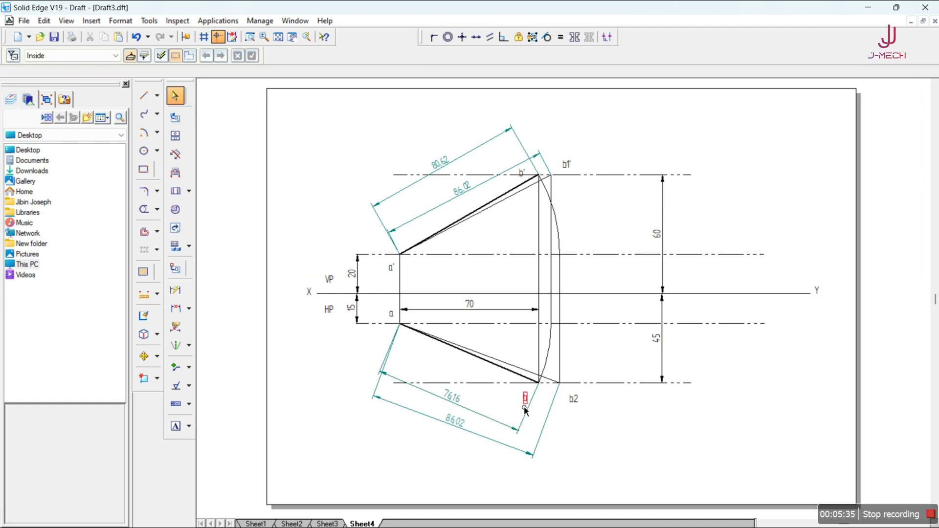
drag(524, 407, 525, 399)
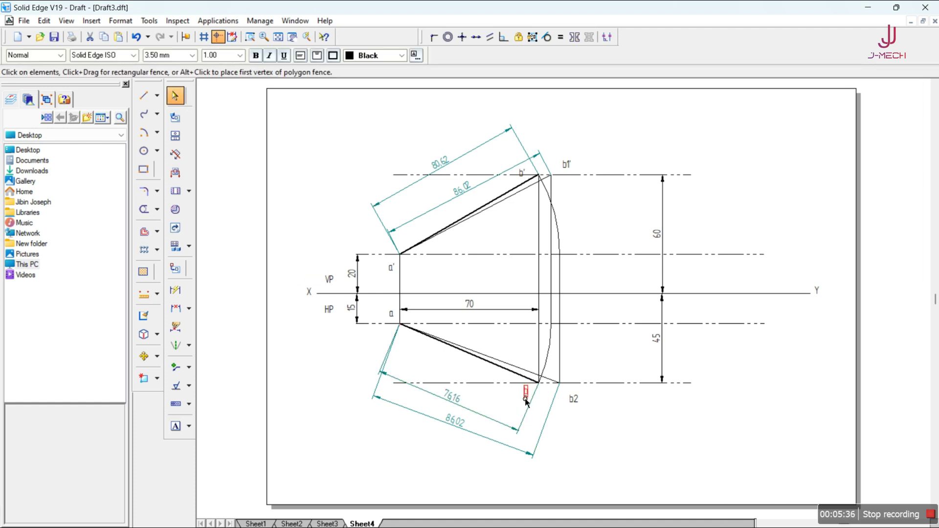
double_click(571, 405)
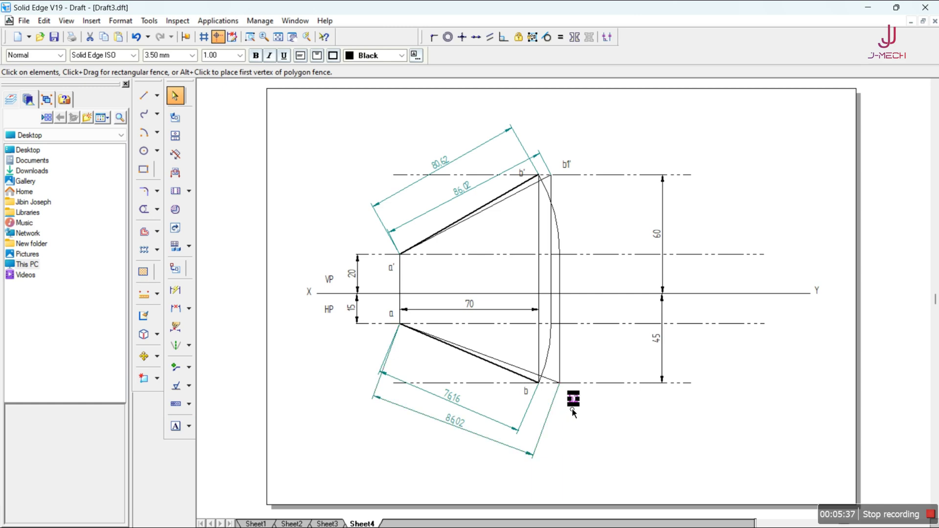
double_click(567, 165)
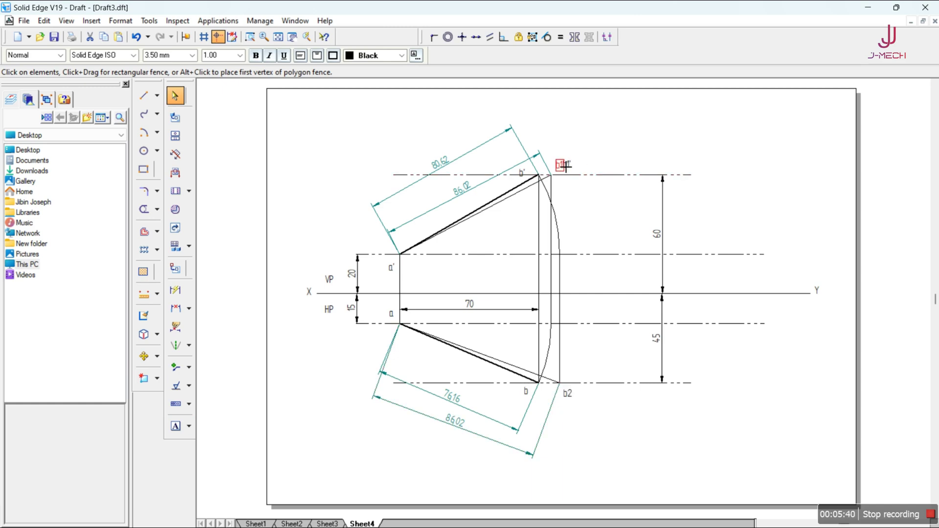
click(524, 186)
click(569, 181)
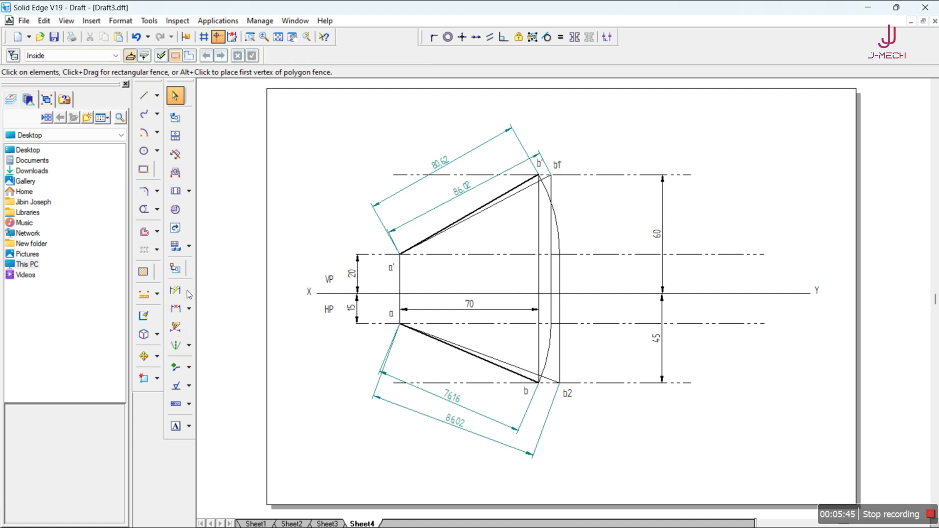
Step: Start an Angle Between dimension on line a'–b1', checking the Word problem statement
click(190, 308)
click(246, 318)
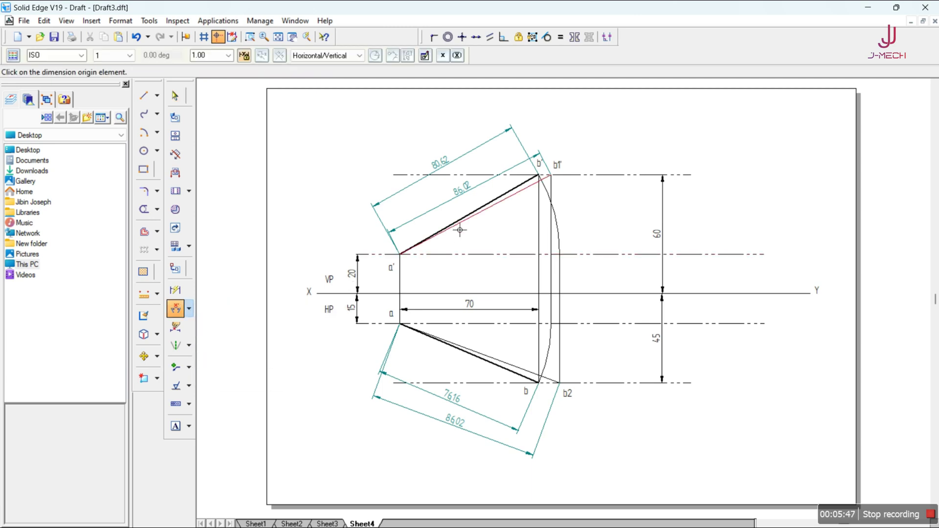
click(478, 225)
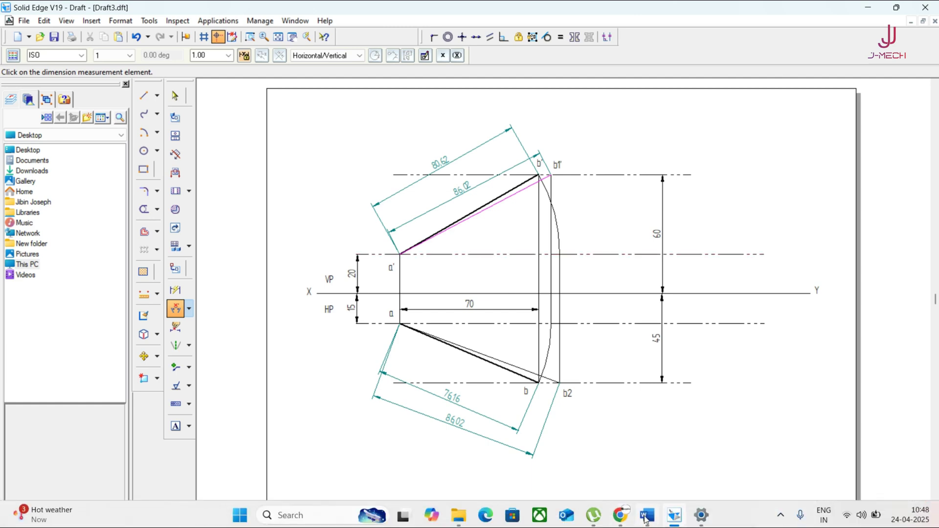
click(645, 515)
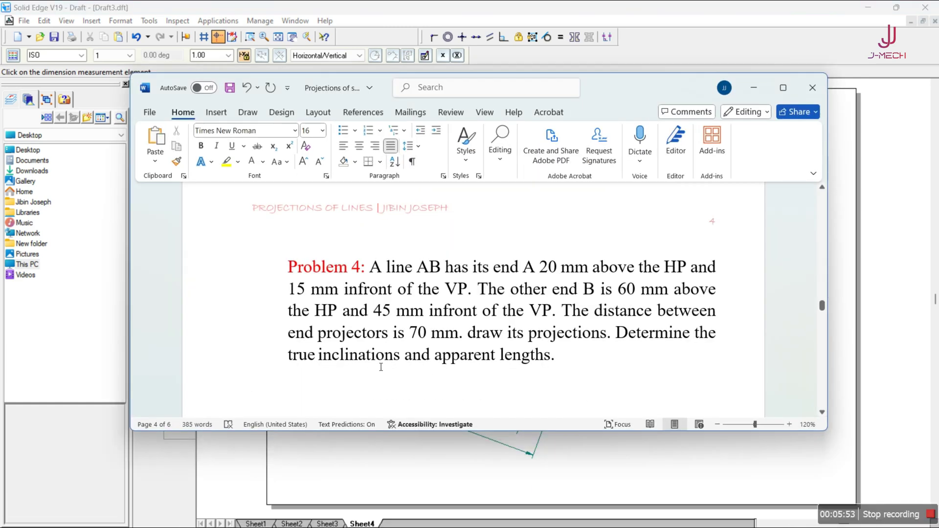
click(754, 88)
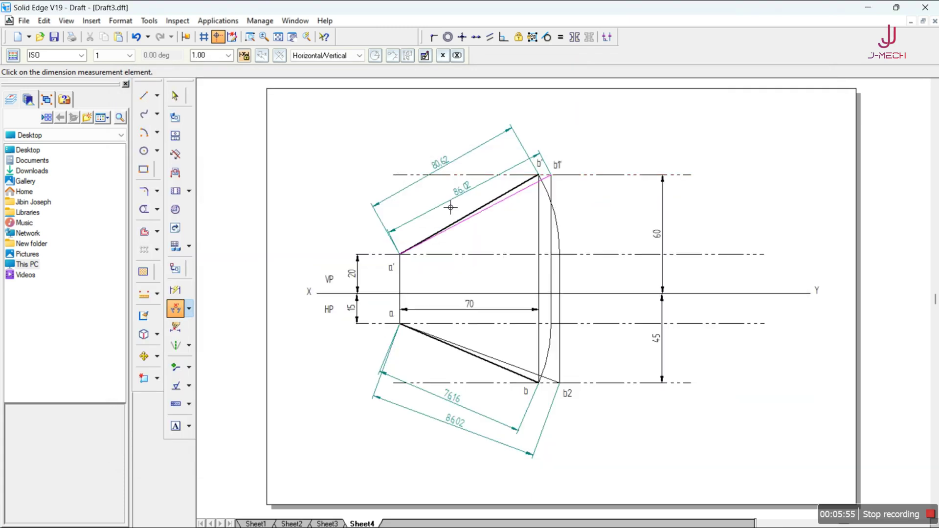
Step: Place the 28° inclination angle at a' and the 20° inclination angle at a
click(491, 254)
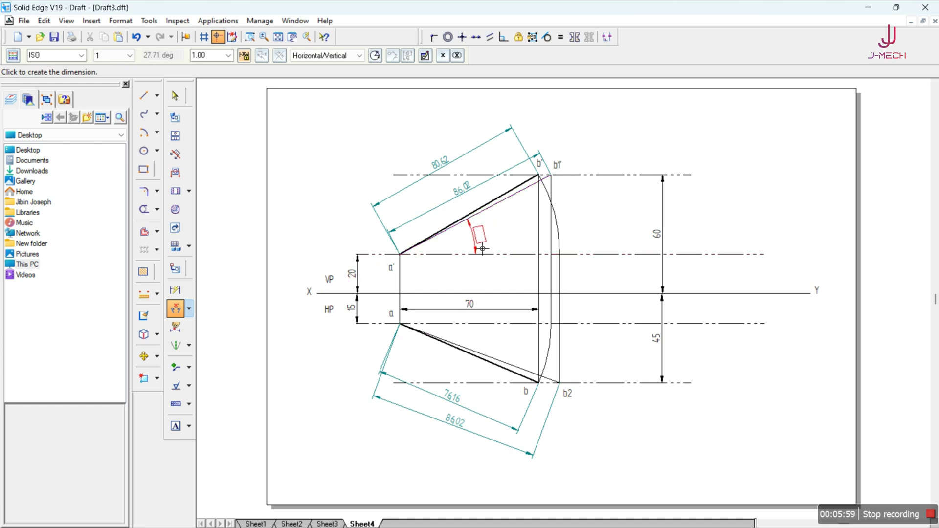
click(483, 249)
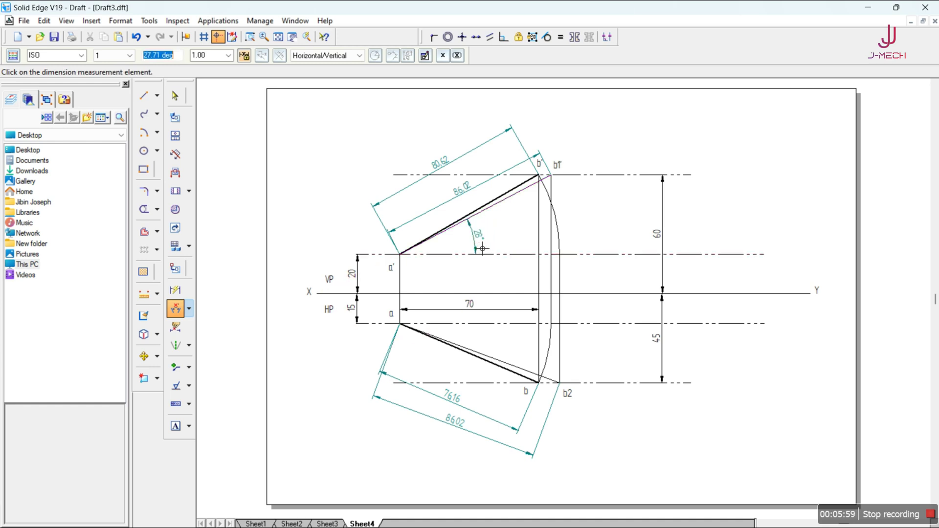
click(501, 361)
click(498, 366)
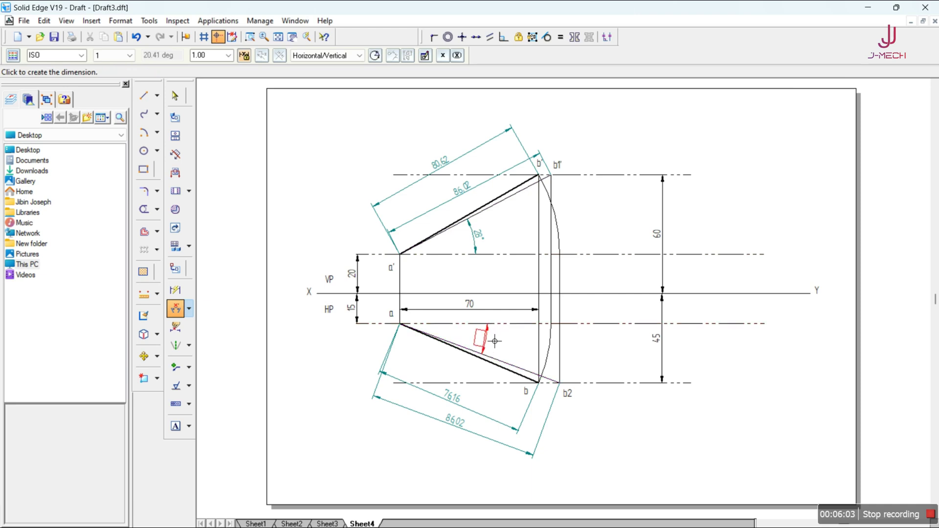
click(494, 341)
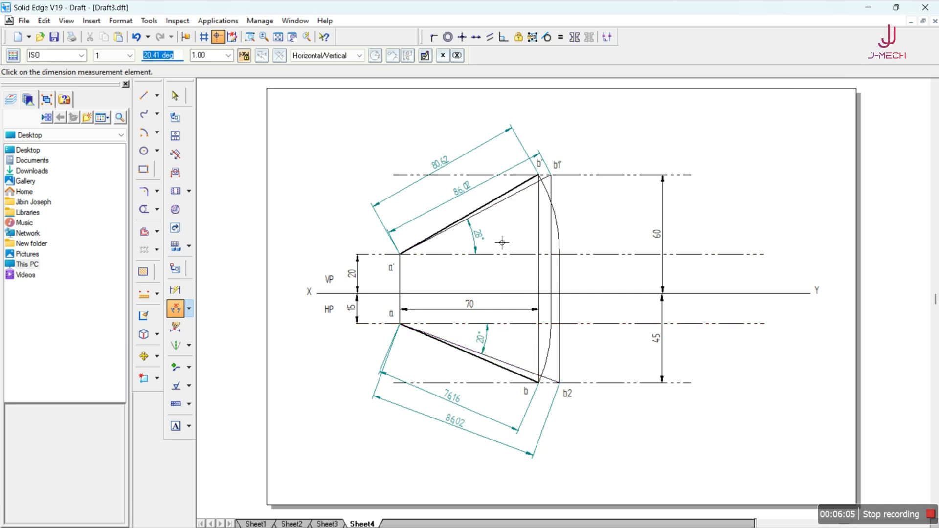